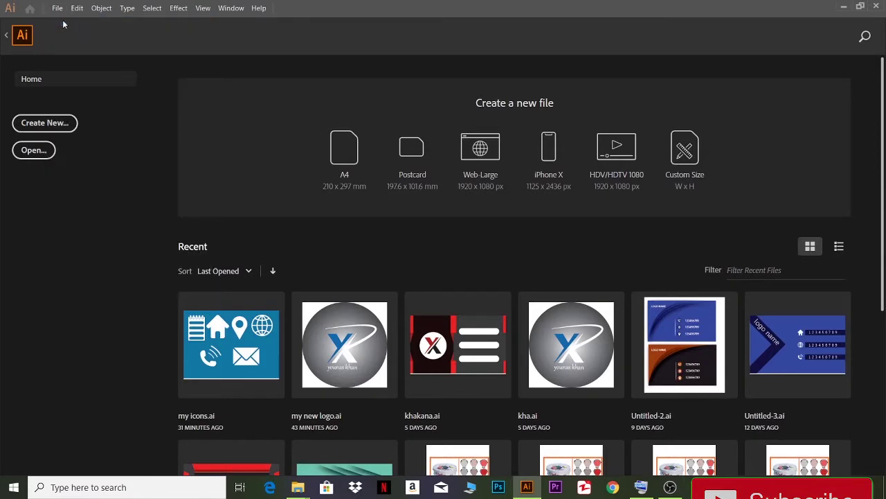
- Create a new document with two landscape artboards surrounded by bleed
{"action": "left_click", "coordinate": [647, 378]}
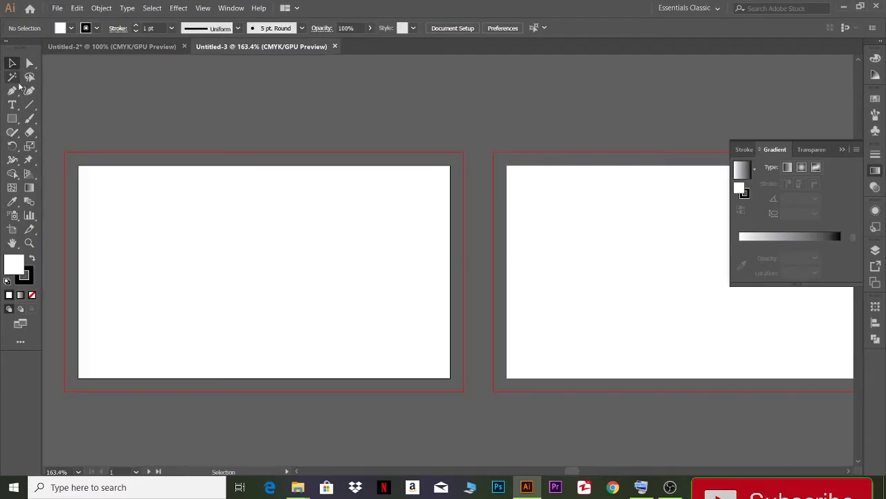
{"action": "left_click", "coordinate": [12, 118]}
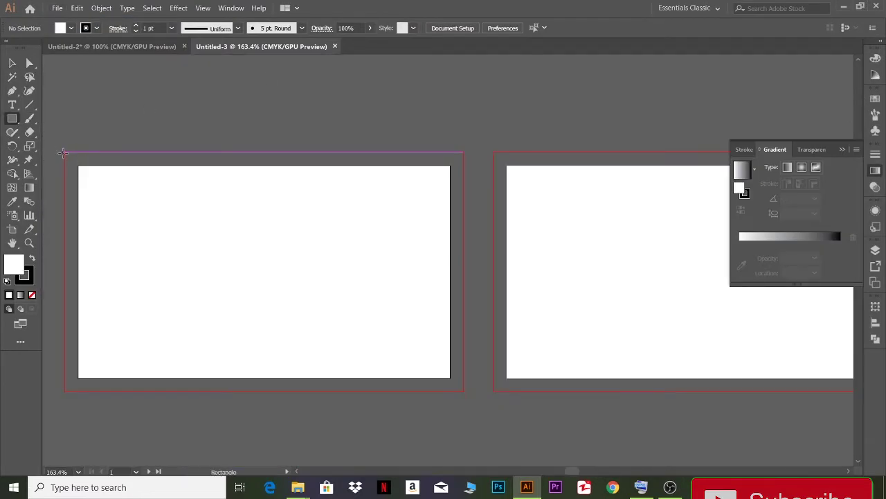
- Cover the first card's bleed area with a white rectangle with a 0 pt stroke
{"action": "mouse_move", "coordinate": [66, 153]}
{"action": "left_mouse_down"}
{"action": "mouse_move", "coordinate": [166, 222]}
{"action": "mouse_move", "coordinate": [464, 391]}
{"action": "left_mouse_up"}
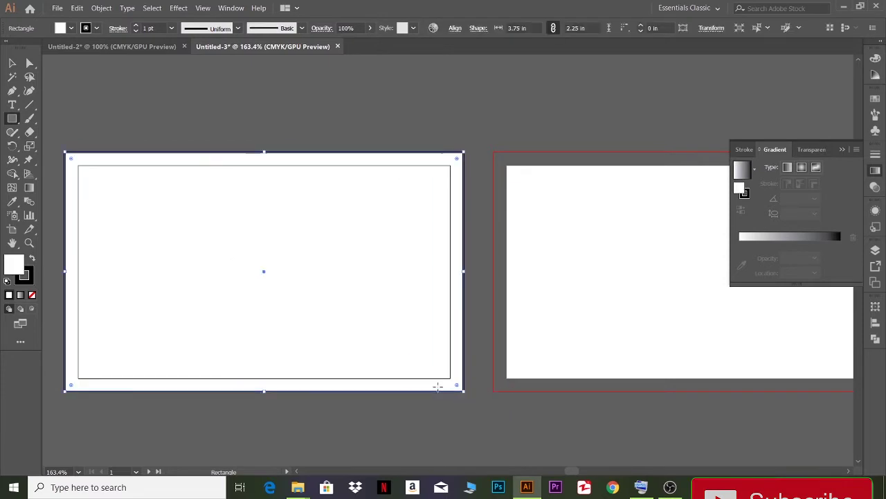
{"action": "left_click", "coordinate": [136, 31]}
{"action": "left_click", "coordinate": [135, 31]}
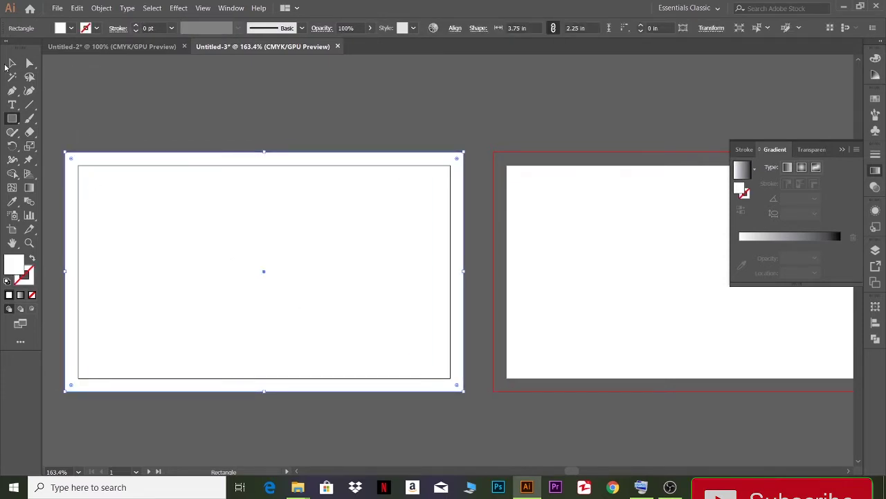
{"action": "left_click", "coordinate": [11, 64]}
- Draw a closed four-sided pillow-shaped banner path with inward-curving edges on the first card
{"action": "left_click", "coordinate": [12, 92]}
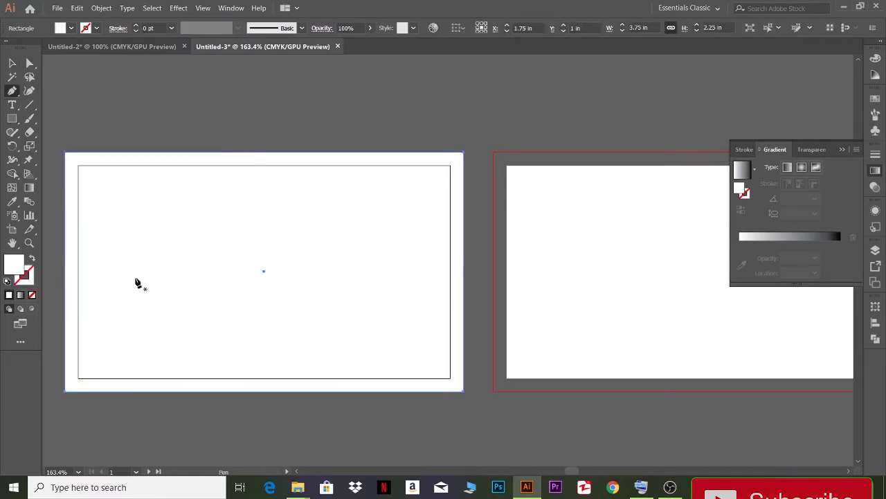
{"action": "left_click", "coordinate": [165, 247]}
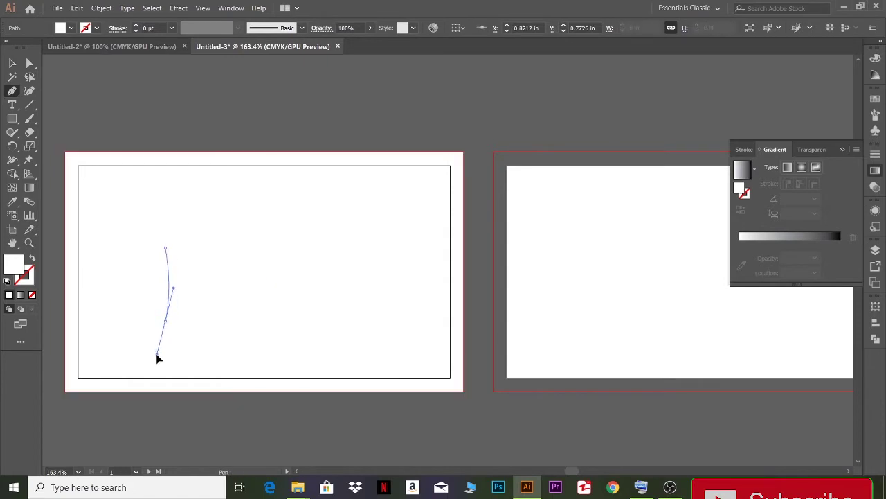
{"action": "left_click_drag", "start_coordinate": [157, 358], "coordinate": [149, 366]}
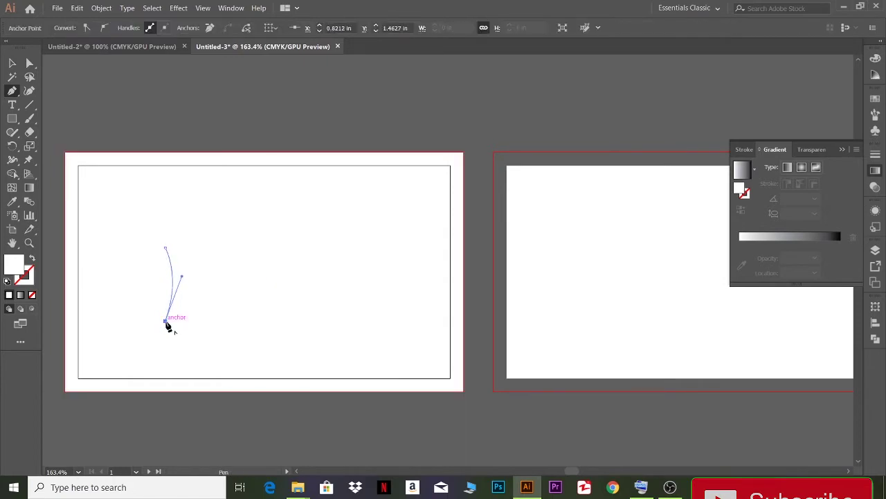
{"action": "left_click", "coordinate": [337, 321]}
{"action": "key", "text": "ctrl+z"}
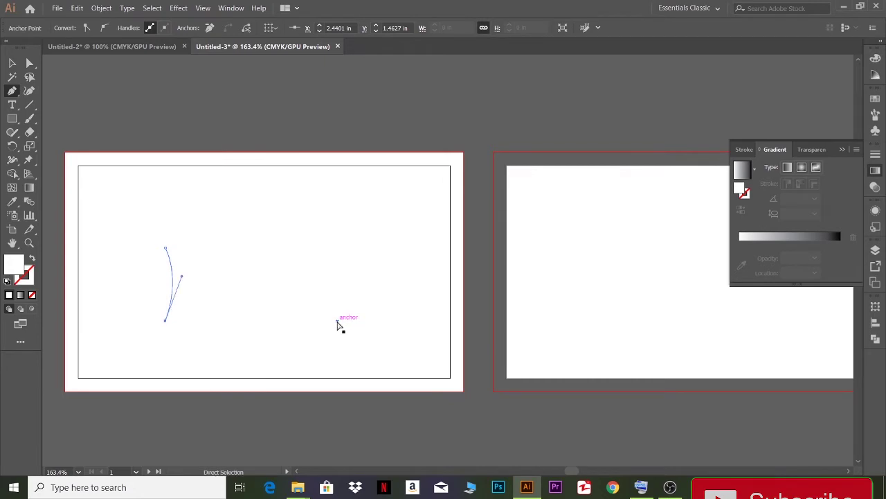
{"action": "left_click_drag", "start_coordinate": [339, 320], "coordinate": [420, 354]}
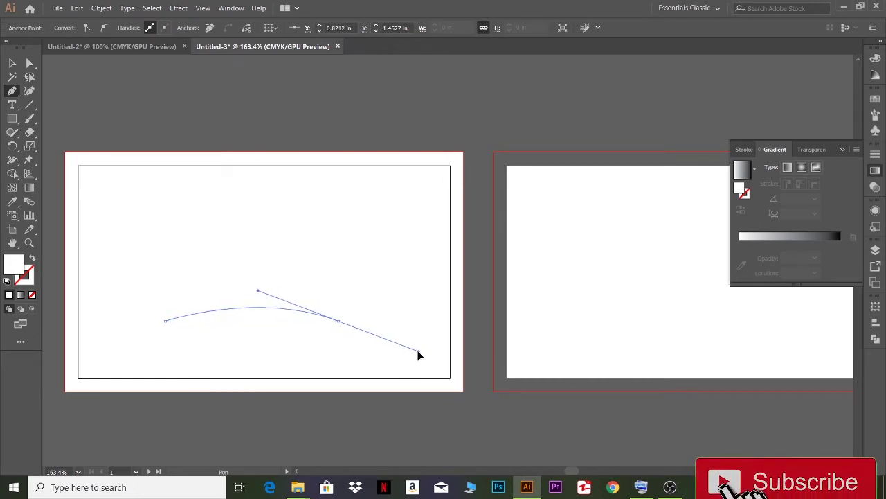
{"action": "left_click", "coordinate": [339, 320]}
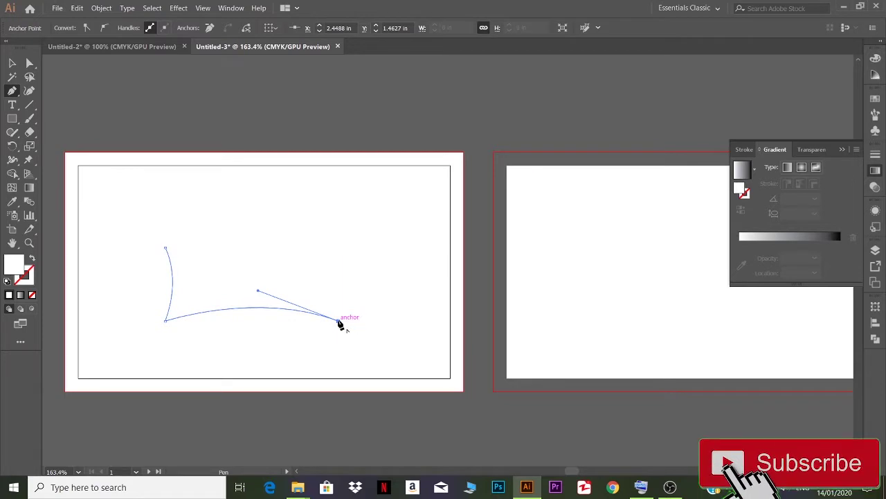
{"action": "left_click_drag", "start_coordinate": [339, 248], "coordinate": [355, 207]}
{"action": "left_click", "coordinate": [339, 247]}
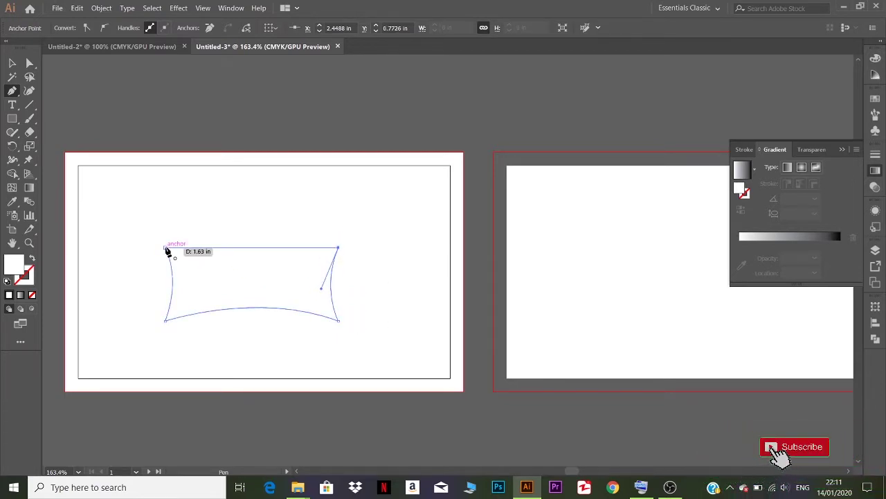
{"action": "left_click_drag", "start_coordinate": [165, 248], "coordinate": [74, 222]}
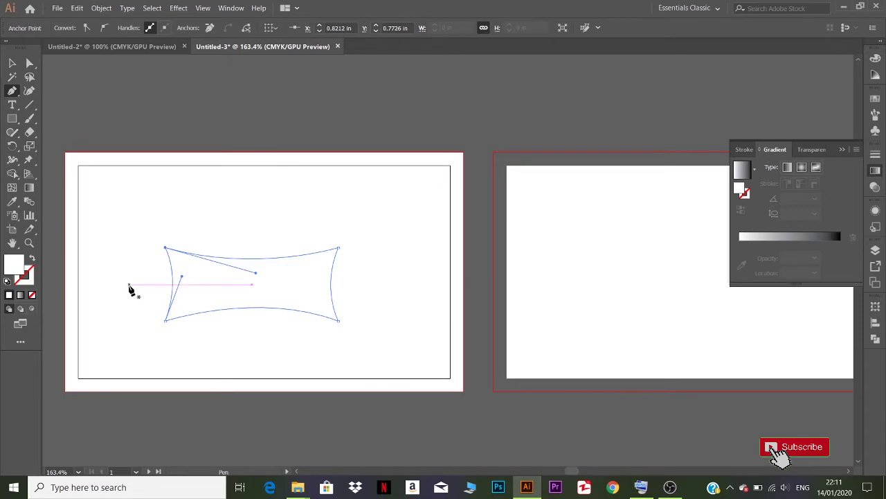
{"action": "left_click", "coordinate": [13, 63]}
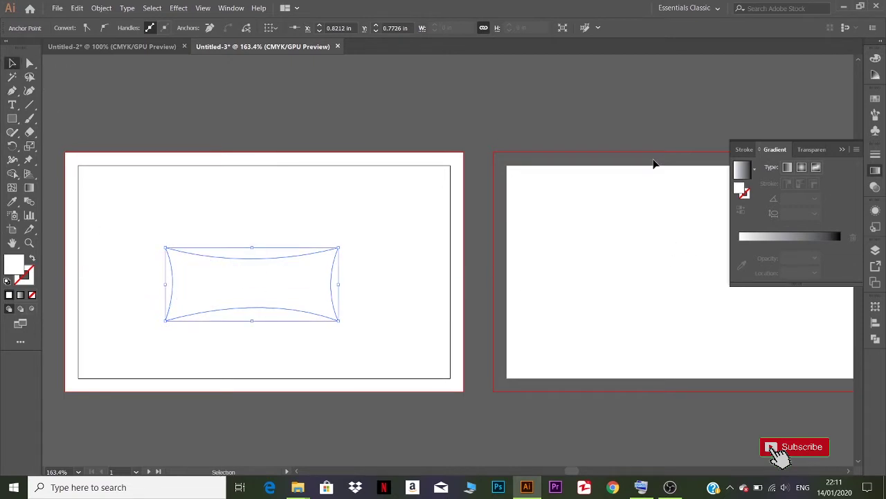
- Fill the banner with solid cyan (C 100) and move it slightly higher on the card
{"action": "left_click", "coordinate": [843, 149]}
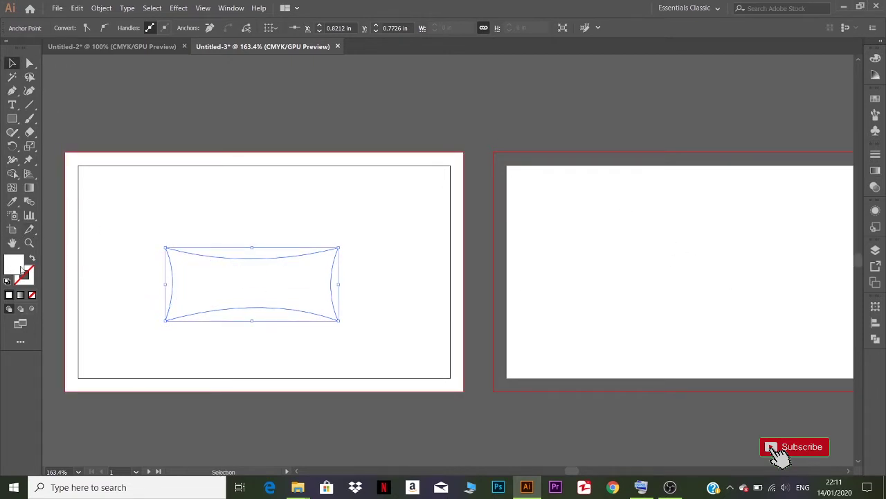
{"action": "left_click", "coordinate": [875, 59]}
{"action": "left_click", "coordinate": [798, 141]}
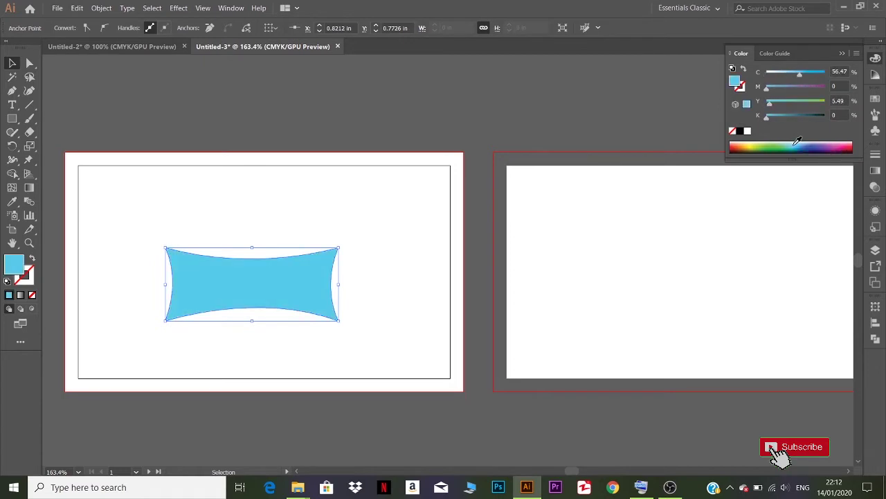
{"action": "left_click_drag", "start_coordinate": [800, 76], "coordinate": [828, 74]}
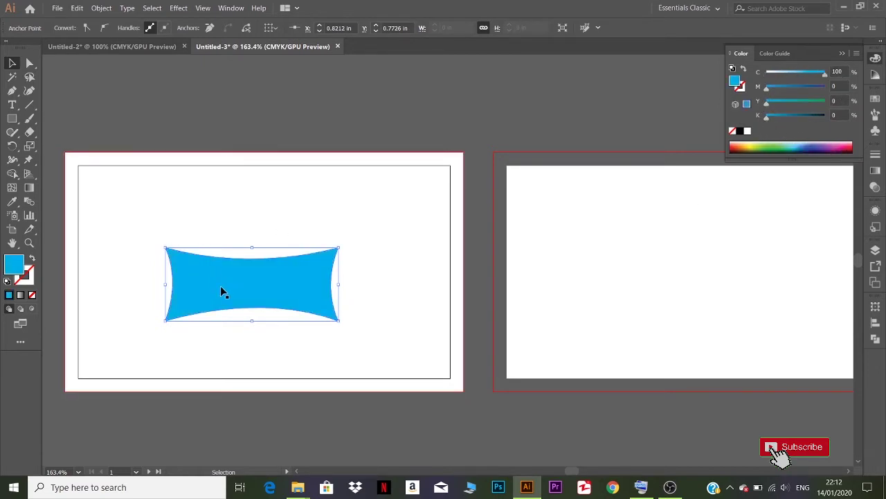
{"action": "left_click_drag", "start_coordinate": [228, 297], "coordinate": [237, 258]}
{"action": "left_click", "coordinate": [12, 119]}
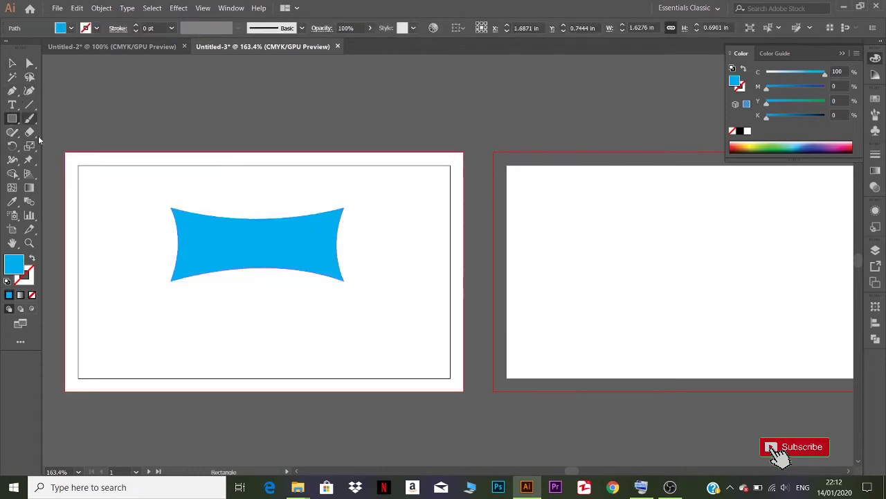
- Draw a dark blue rectangle (C 100, K 56) over the banner and send it behind
{"action": "left_click_drag", "start_coordinate": [169, 208], "coordinate": [345, 282]}
{"action": "left_click_drag", "start_coordinate": [767, 116], "coordinate": [799, 118]}
{"action": "key", "text": "v"}
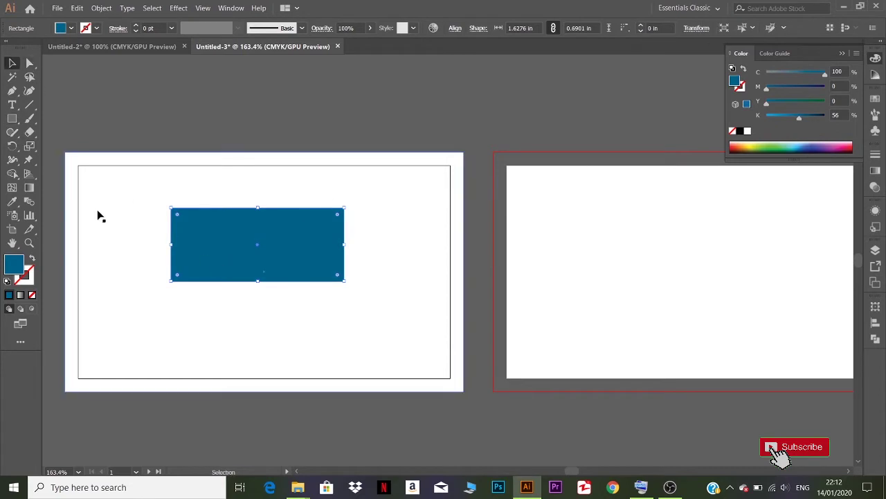
{"action": "right_click", "coordinate": [199, 249]}
{"action": "mouse_move", "coordinate": [240, 413]}
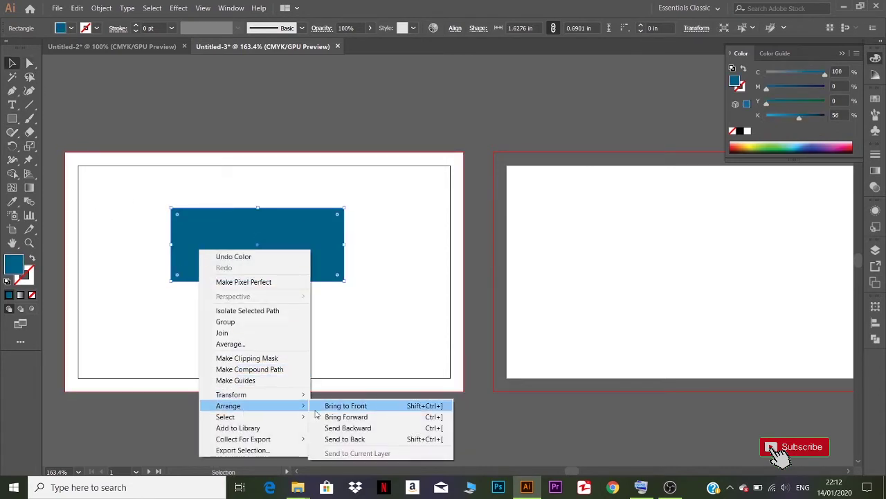
{"action": "left_click", "coordinate": [347, 429]}
{"action": "left_click", "coordinate": [30, 63]}
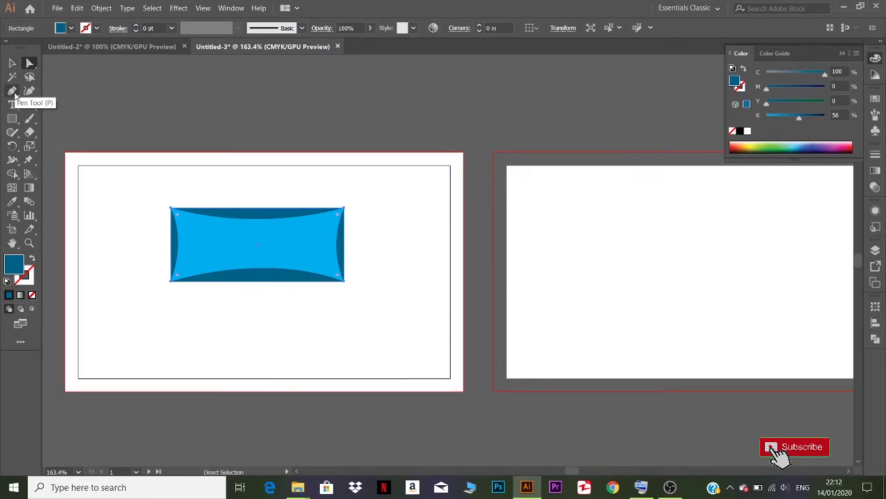
{"action": "left_click_drag", "start_coordinate": [14, 90], "coordinate": [69, 101]}
- Add mid-top and mid-bottom anchors to the dark rectangle and pull them inward
{"action": "left_click", "coordinate": [259, 281]}
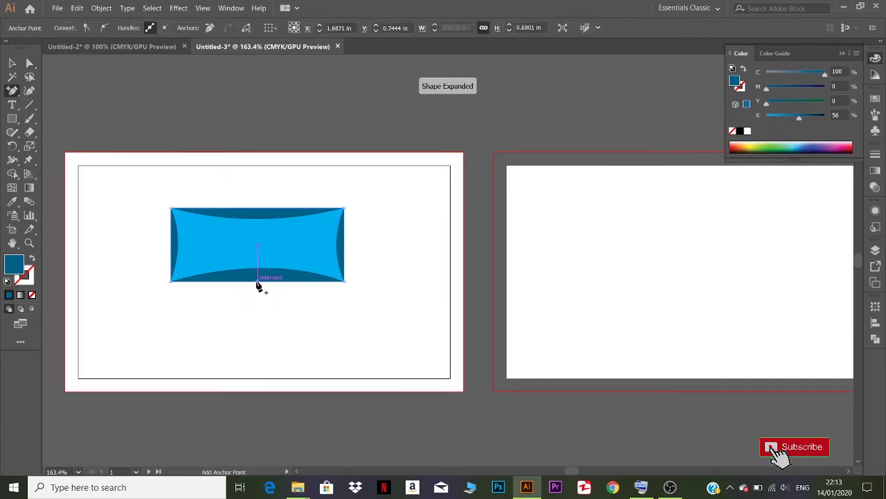
{"action": "left_click", "coordinate": [258, 208]}
{"action": "left_click", "coordinate": [30, 63]}
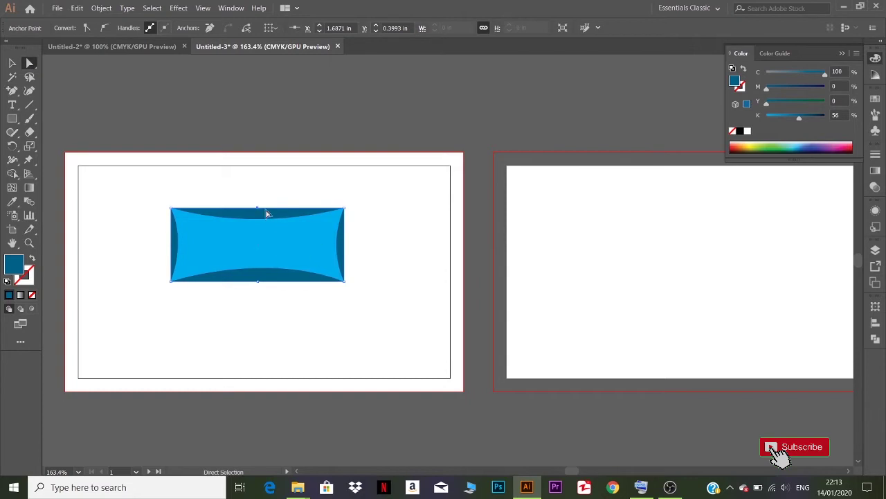
{"action": "left_click_drag", "start_coordinate": [259, 208], "coordinate": [256, 233]}
{"action": "left_click_drag", "start_coordinate": [258, 281], "coordinate": [257, 322]}
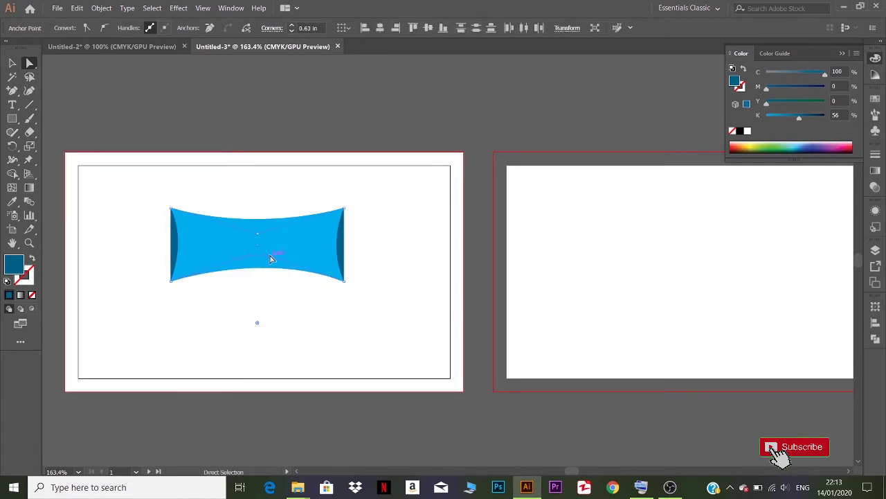
{"action": "left_click_drag", "start_coordinate": [251, 255], "coordinate": [231, 237]}
{"action": "left_click", "coordinate": [234, 255]}
- Widen the dark shape to about 1.75 in so it sticks out past both banner sides
{"action": "left_click", "coordinate": [267, 238]}
{"action": "left_click", "coordinate": [12, 63]}
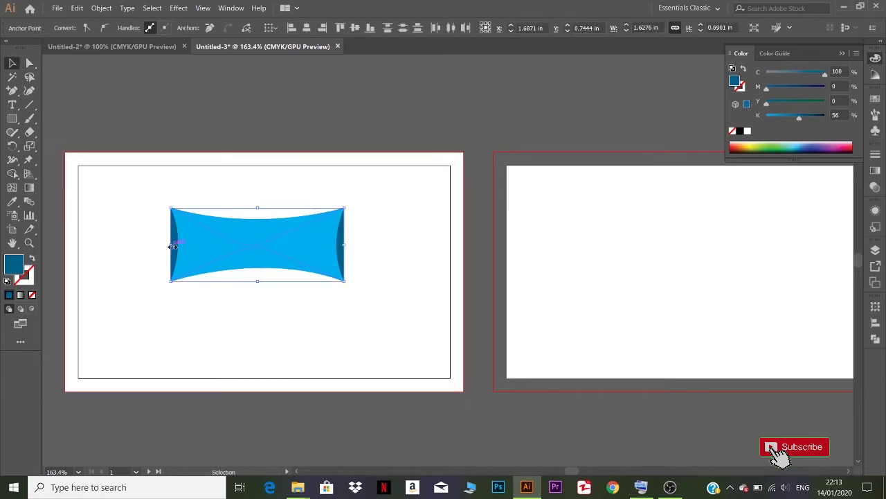
{"action": "left_click_drag", "start_coordinate": [171, 245], "coordinate": [163, 246]}
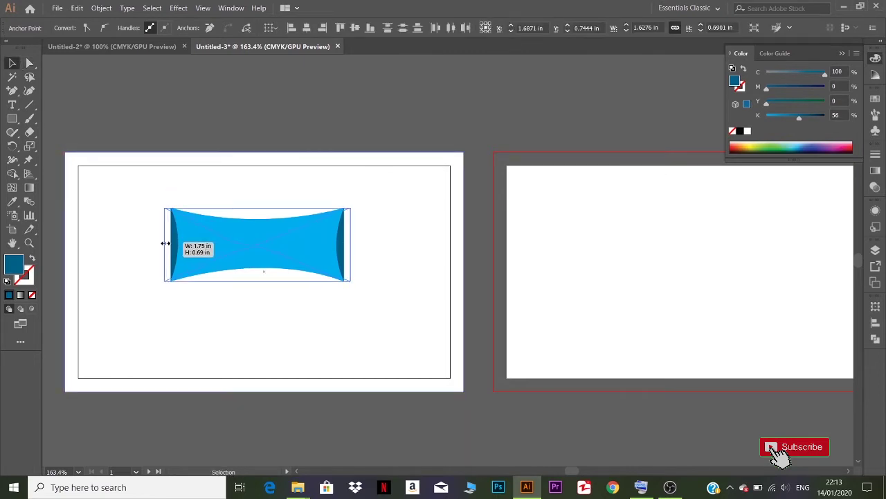
{"action": "left_click", "coordinate": [30, 63]}
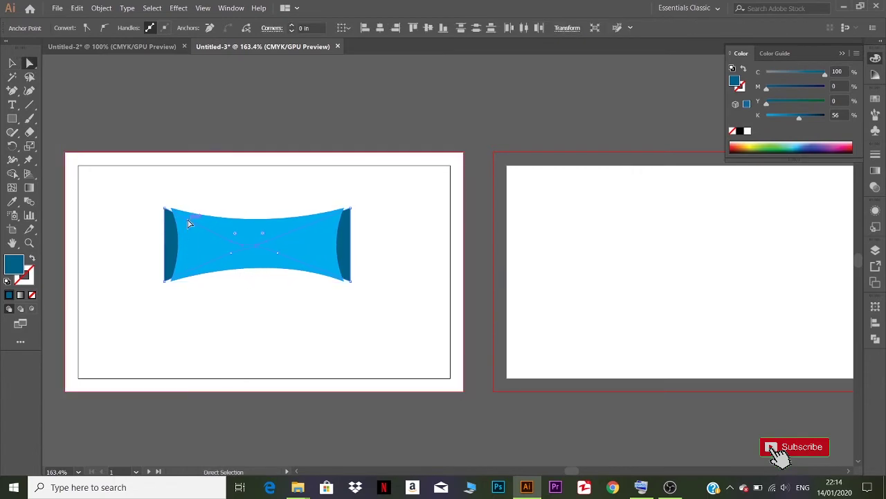
{"action": "left_click", "coordinate": [211, 228]}
- Stretch the cyan banner's left and right anchors out to the dark shape's outer corners
{"action": "scroll", "coordinate": [216, 287], "scroll_direction": "up", "scroll_amount": 3}
{"action": "left_click_drag", "start_coordinate": [214, 228], "coordinate": [359, 269]}
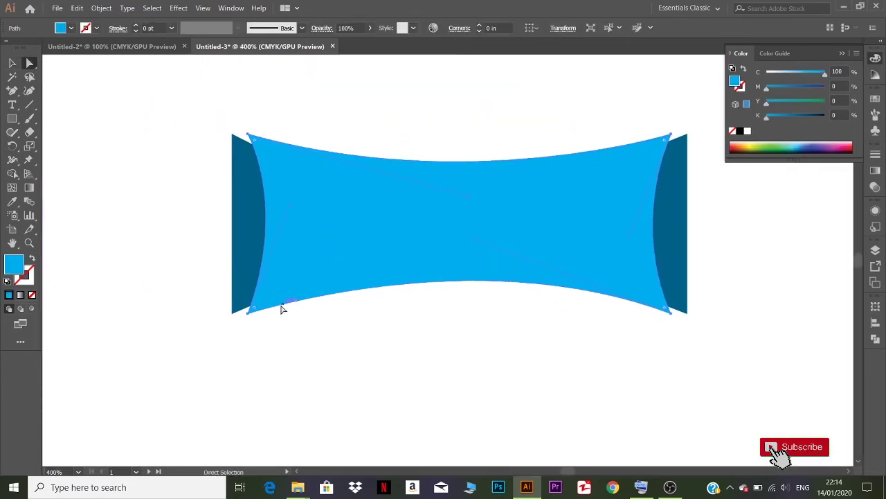
{"action": "left_click_drag", "start_coordinate": [249, 310], "coordinate": [231, 313]}
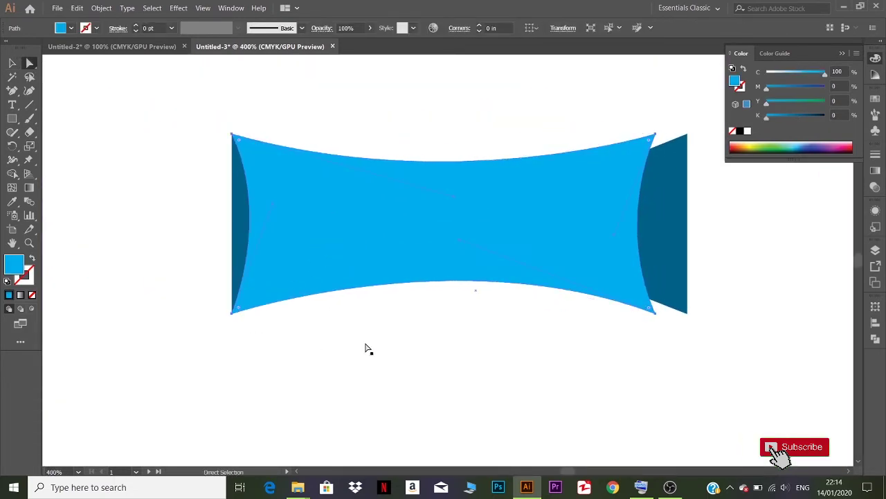
{"action": "left_click_drag", "start_coordinate": [603, 234], "coordinate": [588, 232]}
{"action": "left_click_drag", "start_coordinate": [533, 322], "coordinate": [567, 326]}
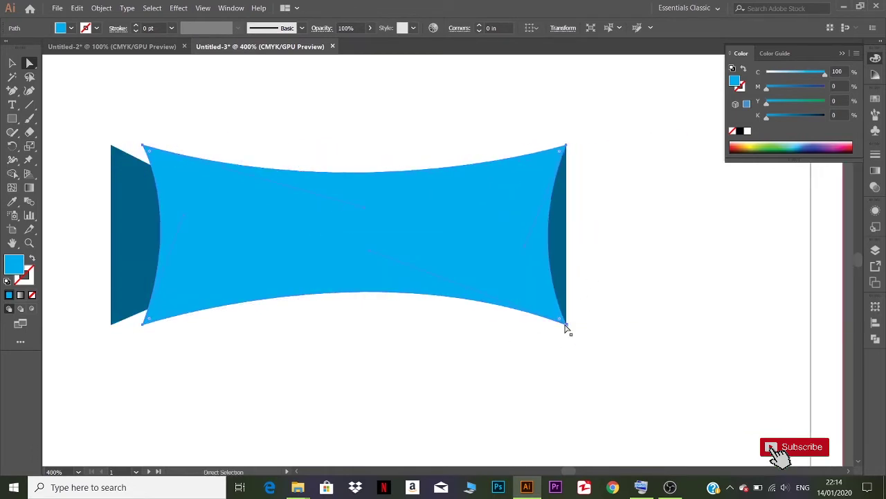
{"action": "left_click", "coordinate": [143, 145]}
{"action": "left_click", "coordinate": [143, 324], "text": "shift"}
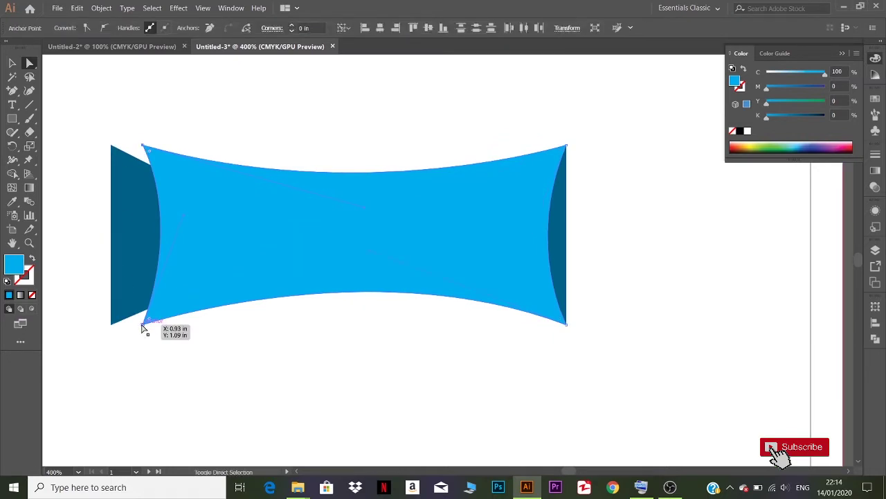
{"action": "left_click_drag", "start_coordinate": [142, 325], "coordinate": [112, 326]}
- Curve the banner's left edge and the right crescent's edge further inward to match
{"action": "left_click", "coordinate": [146, 249]}
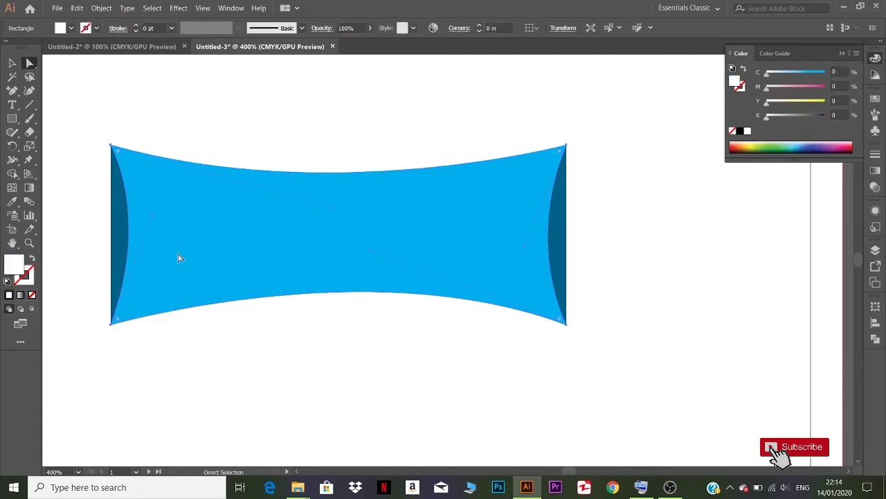
{"action": "left_click", "coordinate": [156, 219]}
{"action": "left_click_drag", "start_coordinate": [189, 217], "coordinate": [204, 227]}
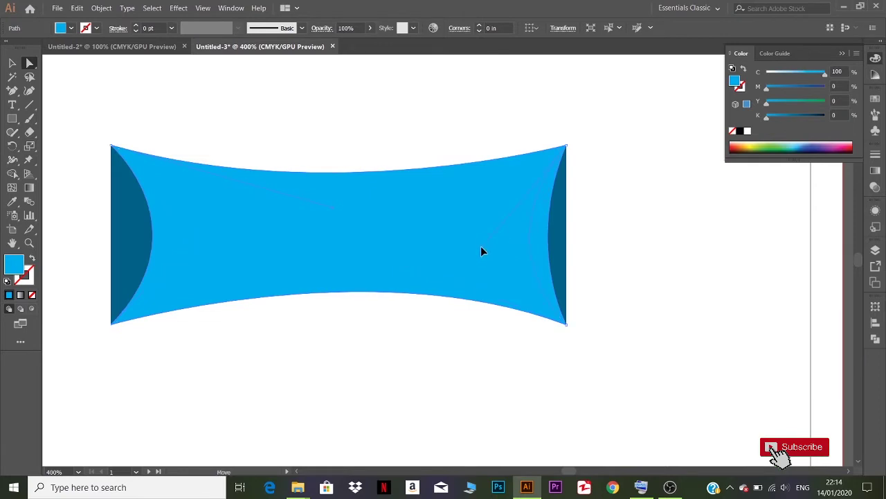
{"action": "left_click_drag", "start_coordinate": [481, 247], "coordinate": [481, 247]}
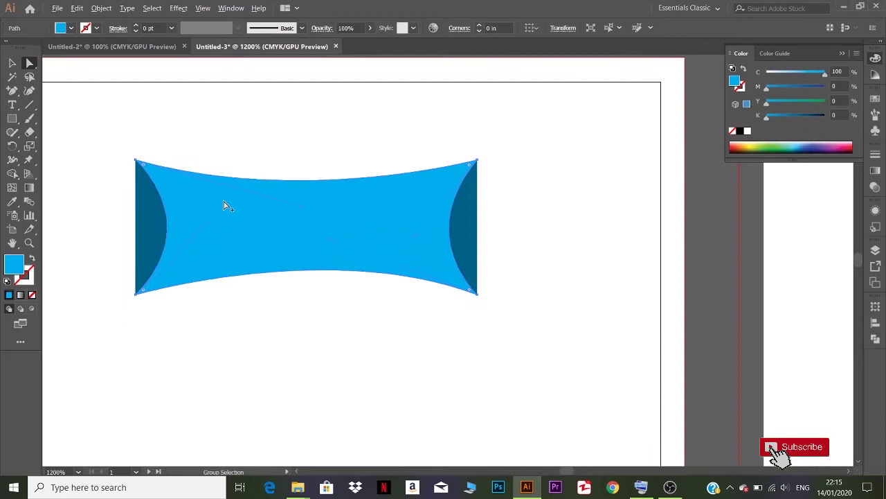
{"action": "scroll", "coordinate": [229, 203], "scroll_direction": "down", "scroll_amount": 1}
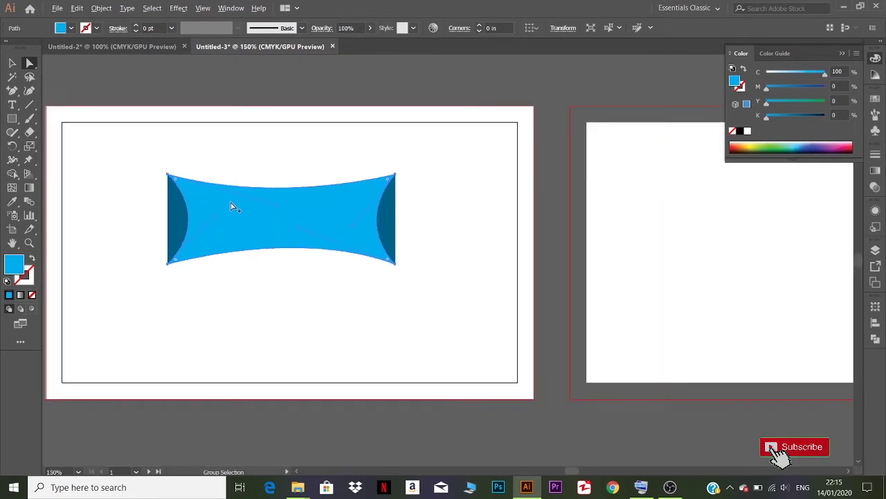
- Scale the banner and dark crescents up together to about 3.3 in wide and lower them slightly
{"action": "left_click", "coordinate": [12, 63]}
{"action": "left_click", "coordinate": [125, 167]}
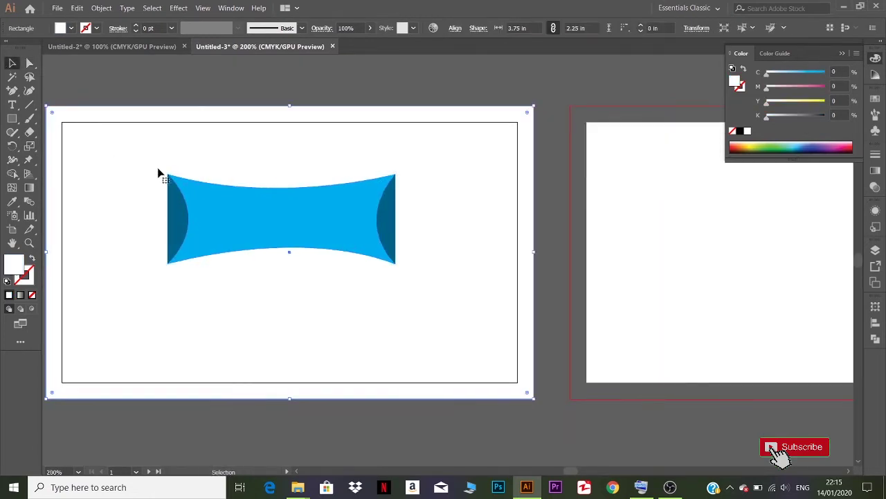
{"action": "left_click", "coordinate": [202, 235]}
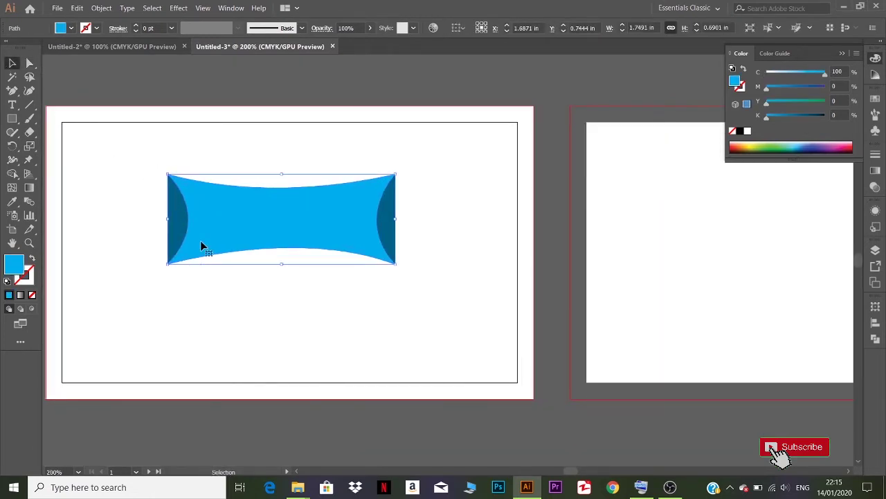
{"action": "left_click", "coordinate": [179, 214]}
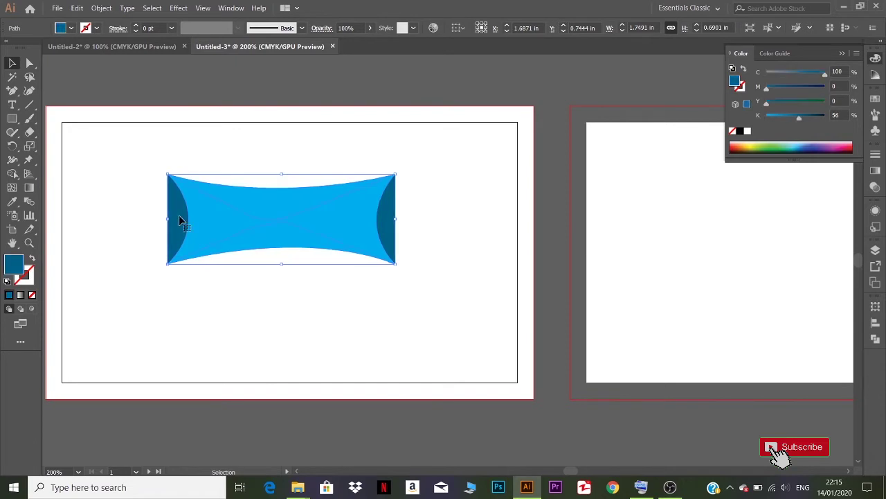
{"action": "left_click", "coordinate": [251, 236], "text": "shift"}
{"action": "left_click_drag", "start_coordinate": [396, 264], "coordinate": [472, 302]}
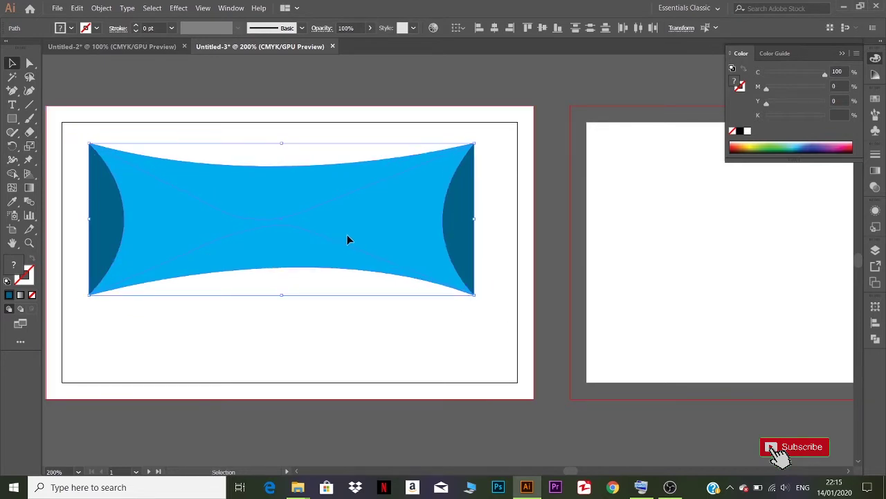
{"action": "left_click_drag", "start_coordinate": [348, 239], "coordinate": [353, 270]}
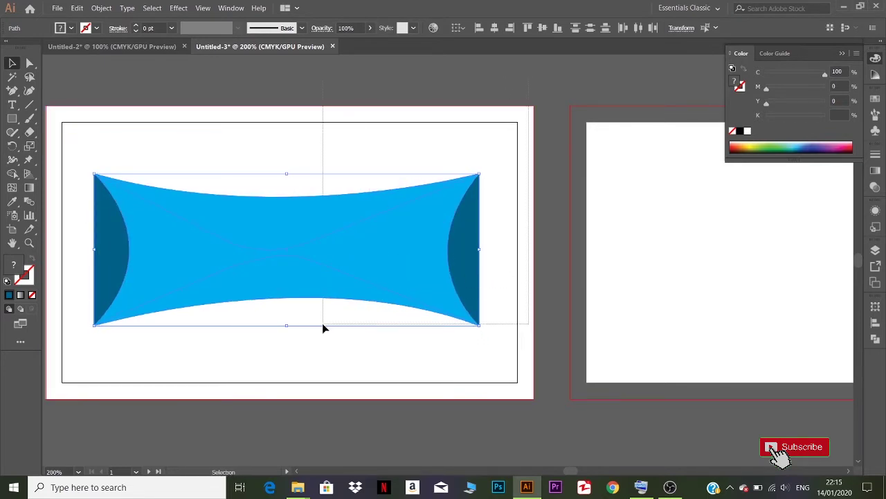
{"action": "left_click", "coordinate": [348, 349]}
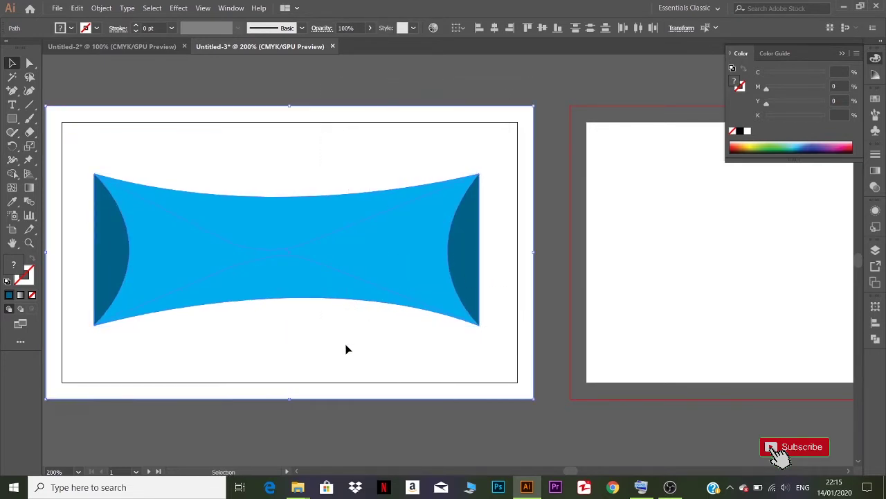
{"action": "left_click", "coordinate": [521, 72]}
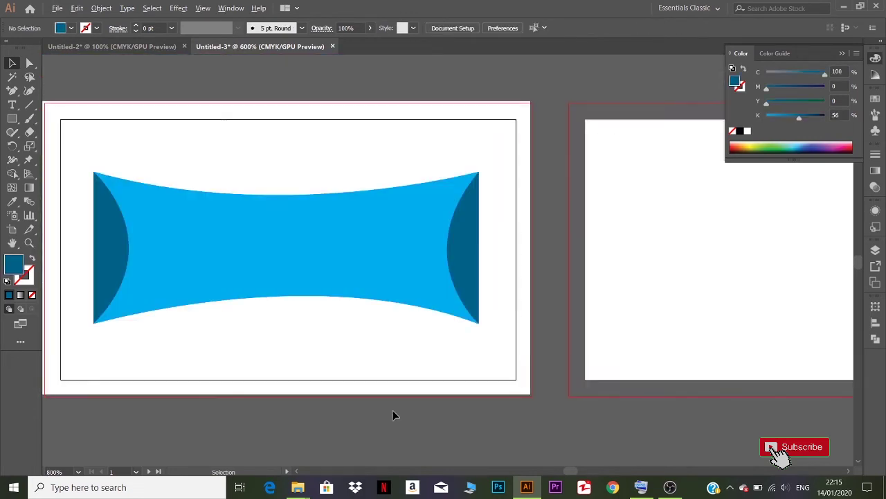
{"action": "scroll", "coordinate": [394, 408], "scroll_direction": "down", "scroll_amount": 1}
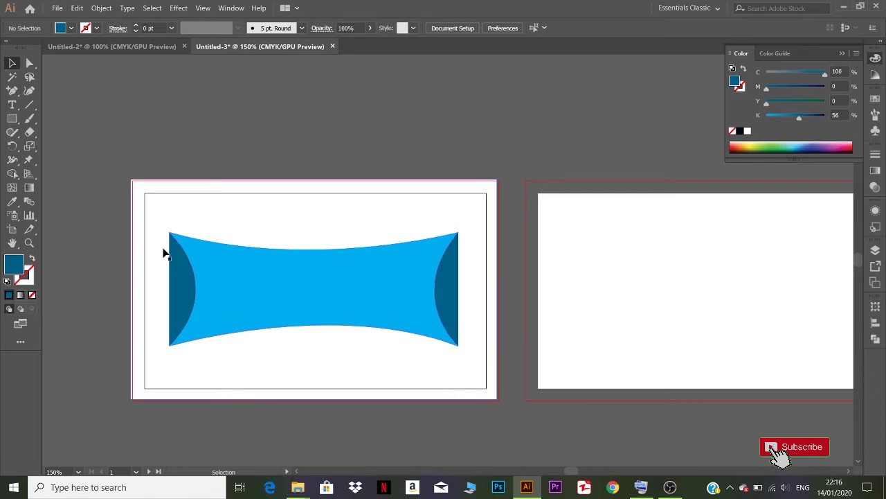
- Shrink the cyan banner about its centre
{"action": "left_click", "coordinate": [419, 287]}
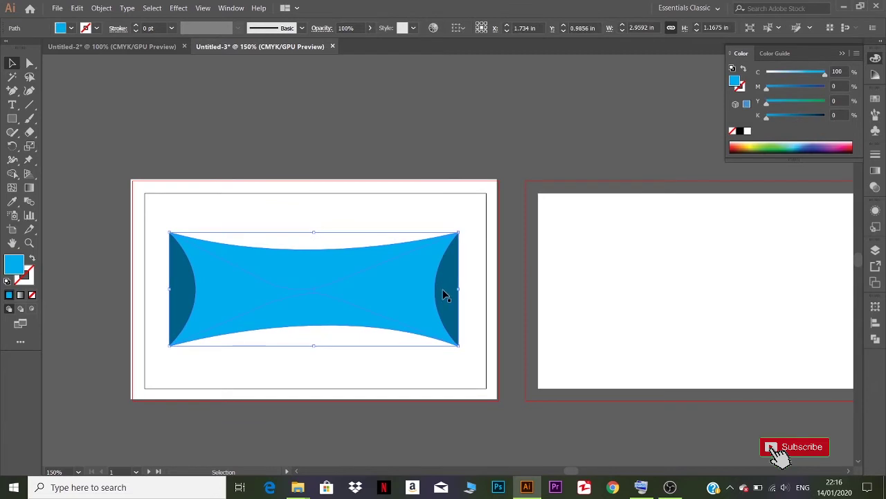
{"action": "left_click_drag", "start_coordinate": [459, 346], "coordinate": [390, 320]}
{"action": "left_click", "coordinate": [392, 309]}
- Add a thin black bar, about 1.85 × 0.19 in, behind the banner and select both
{"action": "left_click", "coordinate": [8, 118]}
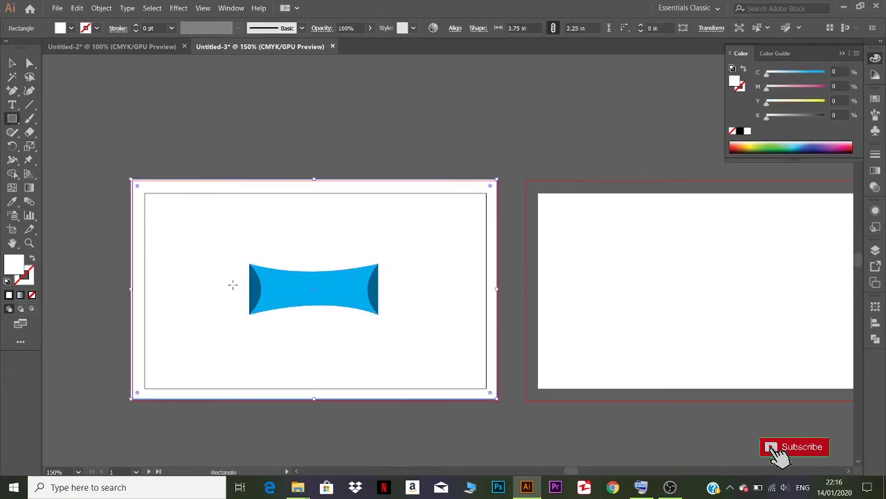
{"action": "mouse_move", "coordinate": [226, 281]}
{"action": "left_mouse_down"}
{"action": "mouse_move", "coordinate": [318, 298]}
{"action": "mouse_move", "coordinate": [407, 298]}
{"action": "left_mouse_up"}
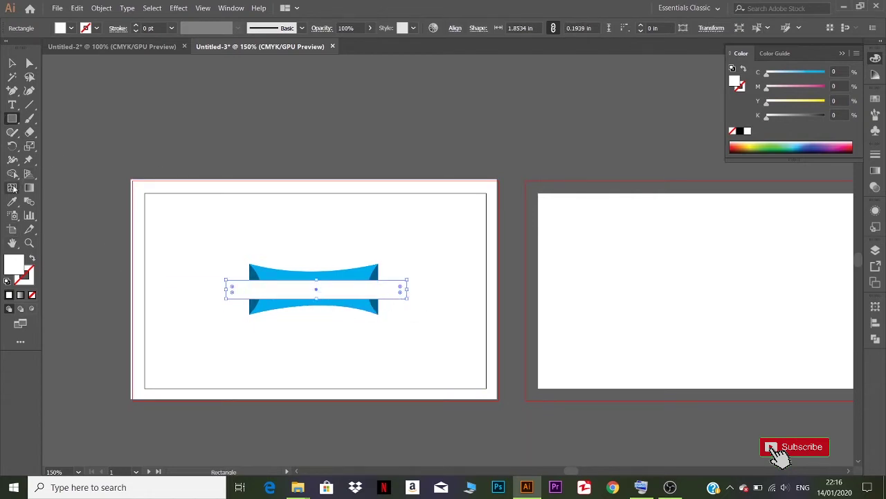
{"action": "left_click", "coordinate": [741, 131]}
{"action": "key", "text": "v"}
{"action": "right_click", "coordinate": [287, 291]}
{"action": "mouse_move", "coordinate": [324, 238]}
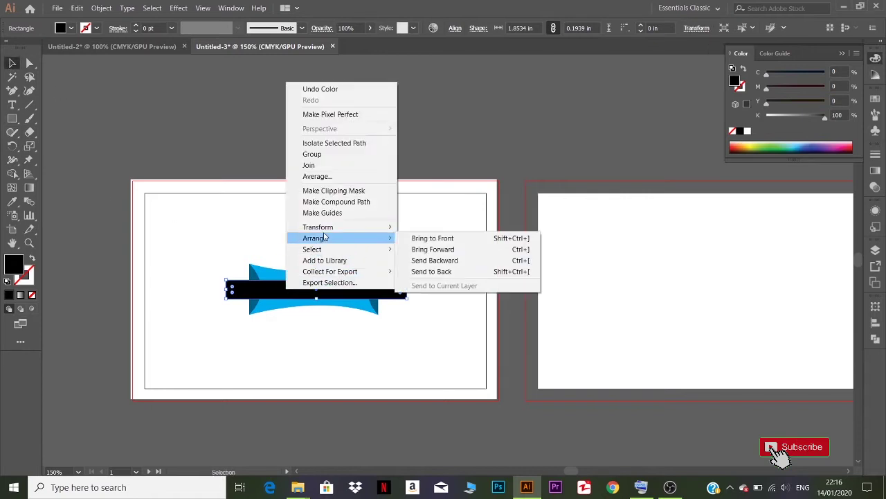
{"action": "left_click", "coordinate": [416, 260]}
{"action": "left_click", "coordinate": [172, 157]}
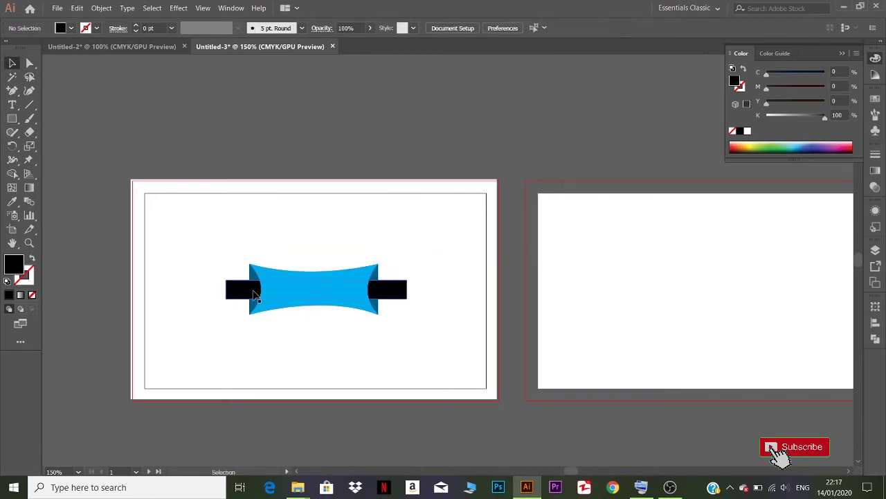
{"action": "left_click", "coordinate": [242, 291]}
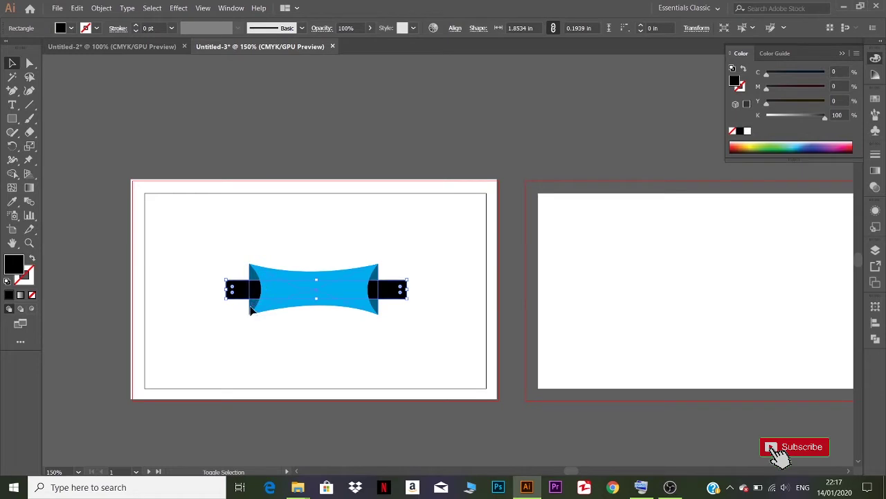
{"action": "left_click", "coordinate": [296, 308], "text": "shift"}
- Enlarge the banner and black bar together and move them onto the front card
{"action": "mouse_move", "coordinate": [341, 294]}
{"action": "left_mouse_down"}
{"action": "mouse_move", "coordinate": [451, 129]}
{"action": "mouse_move", "coordinate": [336, 309]}
{"action": "left_mouse_up"}
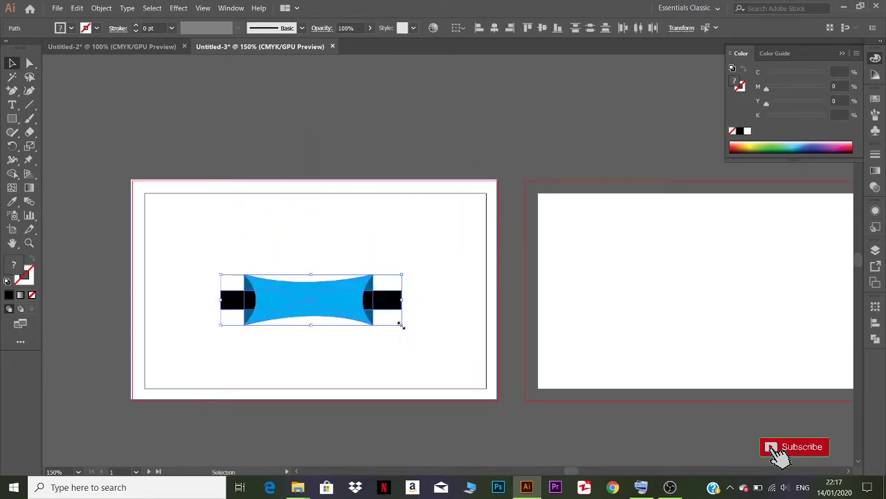
{"action": "left_click_drag", "start_coordinate": [400, 323], "coordinate": [510, 411]}
{"action": "left_click_drag", "start_coordinate": [341, 299], "coordinate": [359, 282]}
{"action": "left_click", "coordinate": [147, 158]}
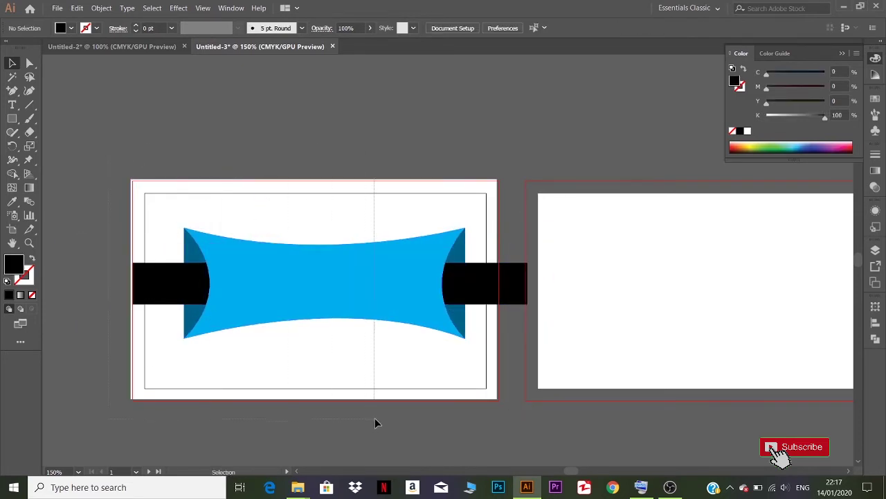
- Centre the front card's shapes horizontally and vertically on the artboard
{"action": "left_click_drag", "start_coordinate": [375, 419], "coordinate": [479, 426]}
{"action": "left_click", "coordinate": [457, 29]}
{"action": "left_click", "coordinate": [473, 67]}
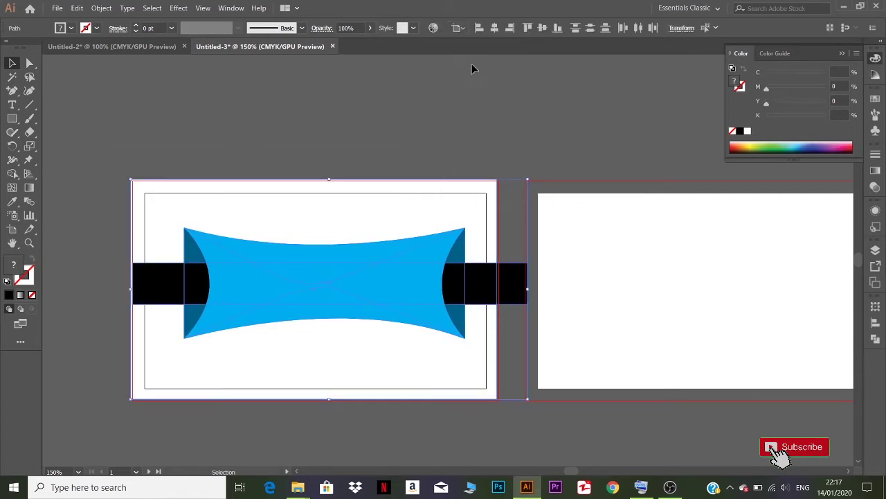
{"action": "left_click", "coordinate": [495, 28]}
{"action": "left_click", "coordinate": [544, 28]}
{"action": "left_click", "coordinate": [429, 108]}
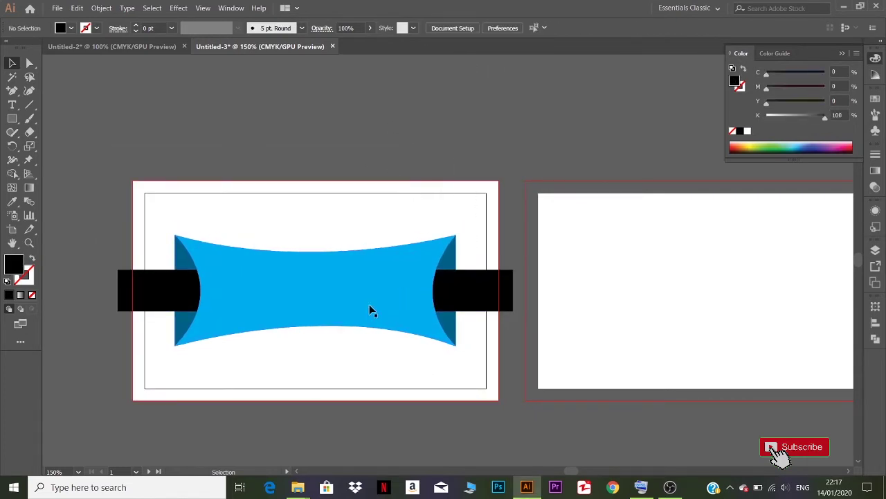
- Stretch the banner, crescent and black bar taller and wider about their centre
{"action": "left_click", "coordinate": [248, 295]}
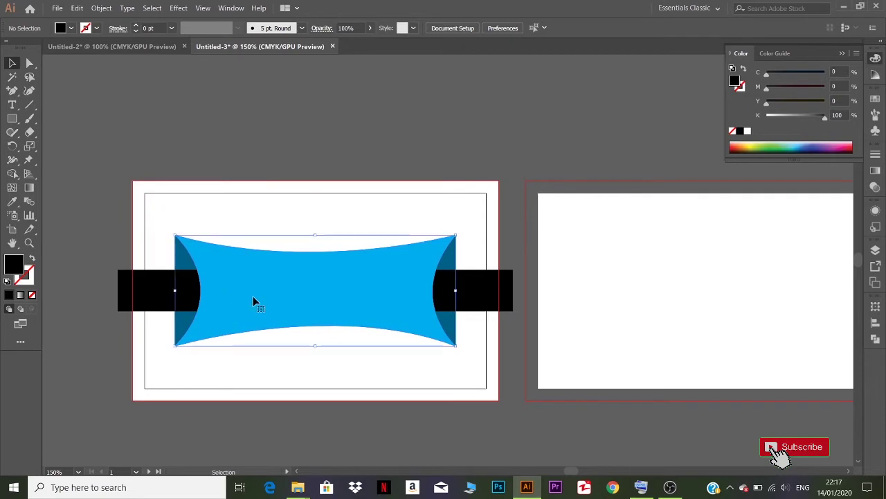
{"action": "key", "text": "ctrl+2"}
{"action": "left_click", "coordinate": [187, 327]}
{"action": "left_click", "coordinate": [250, 325], "text": "shift"}
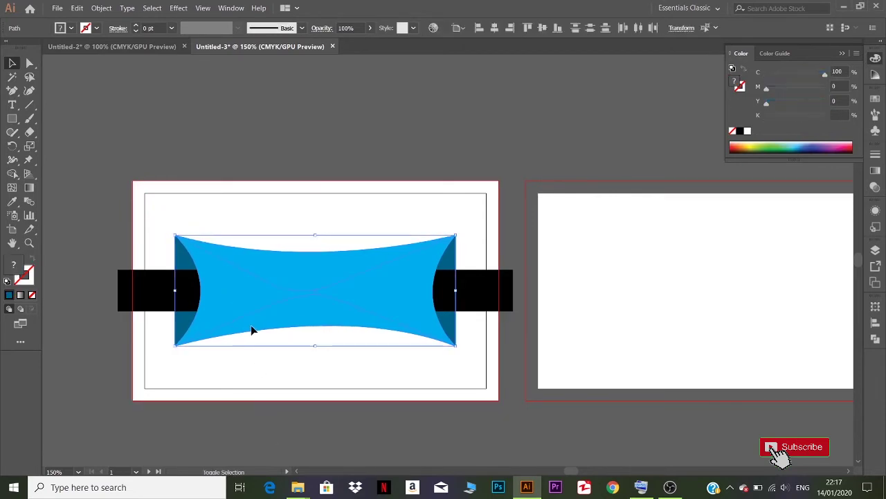
{"action": "left_click", "coordinate": [155, 296], "text": "shift"}
{"action": "left_click_drag", "start_coordinate": [315, 346], "coordinate": [316, 388]}
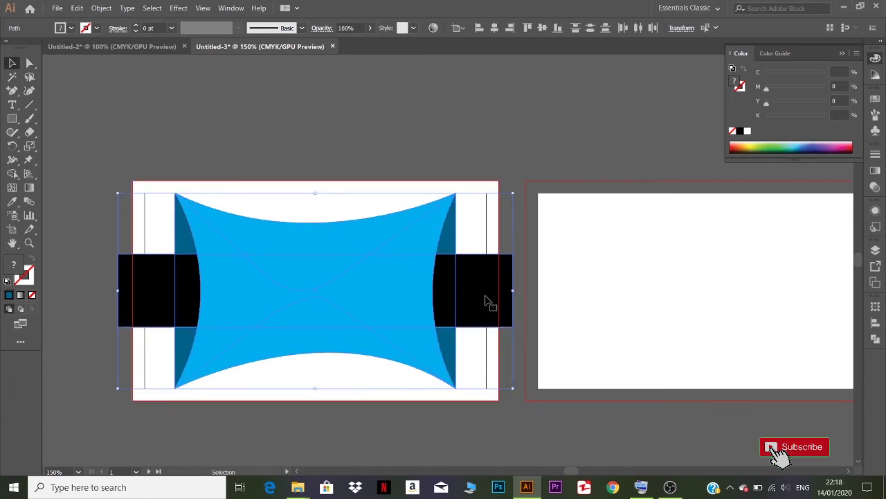
{"action": "left_click_drag", "start_coordinate": [513, 290], "coordinate": [557, 293]}
{"action": "left_click", "coordinate": [230, 142]}
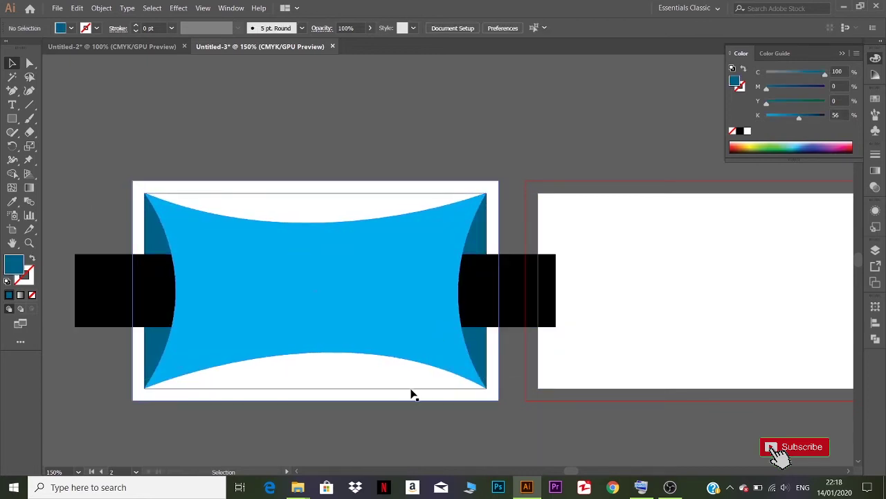
- Trim the black bar's left and right ends to the card's bleed edges
{"action": "scroll", "coordinate": [391, 406], "scroll_direction": "up", "scroll_amount": 1}
{"action": "scroll", "coordinate": [398, 402], "scroll_direction": "down", "scroll_amount": 3}
{"action": "scroll", "coordinate": [400, 404], "scroll_direction": "up", "scroll_amount": 2}
{"action": "left_click", "coordinate": [540, 295]}
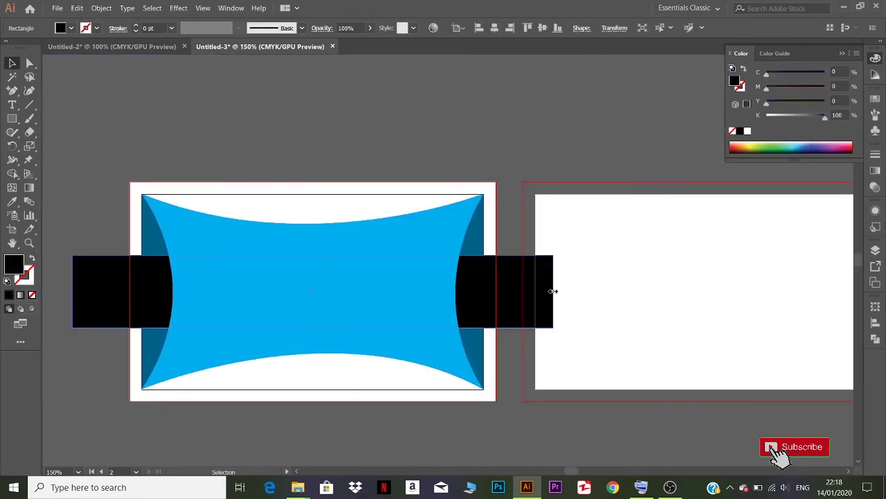
{"action": "left_click_drag", "start_coordinate": [552, 290], "coordinate": [496, 289]}
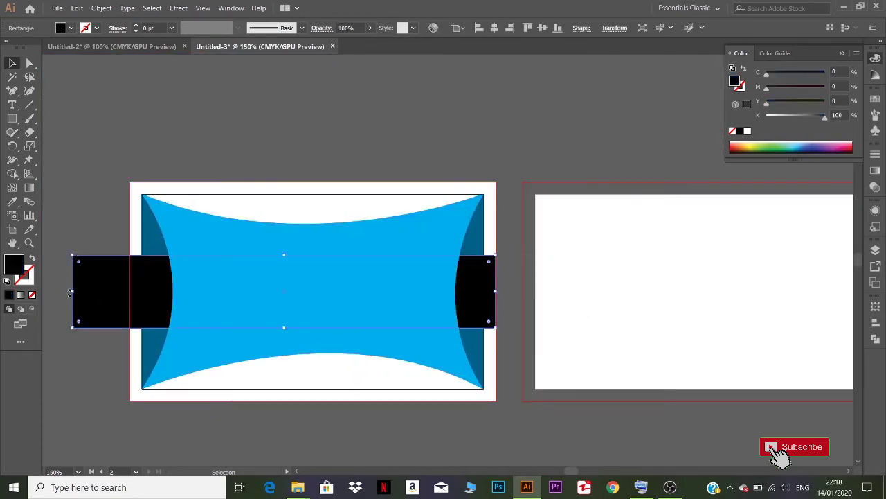
{"action": "left_click_drag", "start_coordinate": [72, 291], "coordinate": [130, 297]}
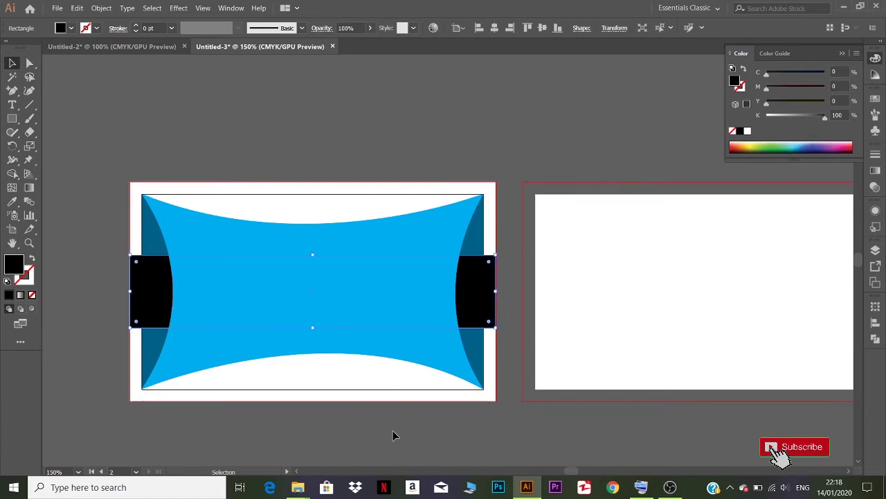
{"action": "left_click", "coordinate": [395, 429]}
{"action": "scroll", "coordinate": [442, 413], "scroll_direction": "up", "scroll_amount": 2}
{"action": "scroll", "coordinate": [444, 413], "scroll_direction": "down", "scroll_amount": 3}
{"action": "scroll", "coordinate": [443, 412], "scroll_direction": "up", "scroll_amount": 1}
{"action": "key", "text": "space"}
{"action": "left_click_drag", "start_coordinate": [538, 437], "coordinate": [529, 401]}
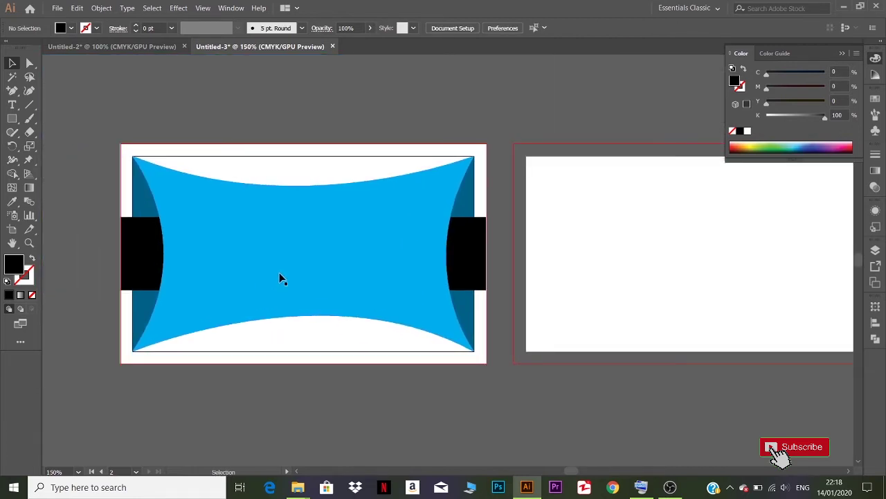
{"action": "left_click", "coordinate": [203, 291]}
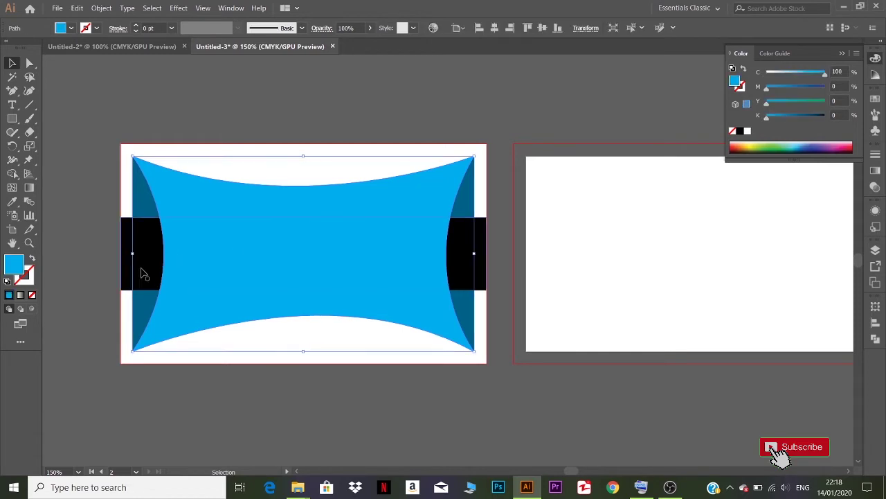
- Alt-drag a copy of the banner and black bar onto the second card
{"action": "left_click", "coordinate": [146, 317], "text": "shift"}
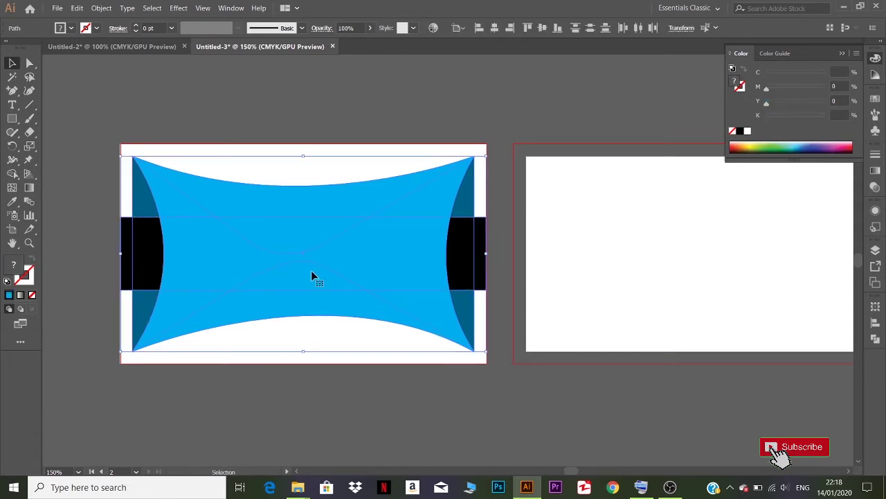
{"action": "left_click_drag", "start_coordinate": [311, 276], "coordinate": [707, 273]}
{"action": "key", "text": "ctrl+minus"}
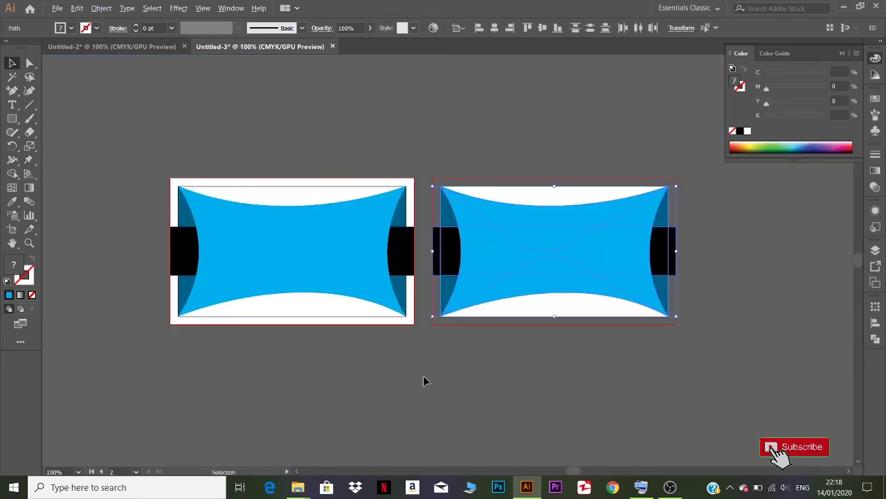
{"action": "left_click_drag", "start_coordinate": [337, 347], "coordinate": [392, 372]}
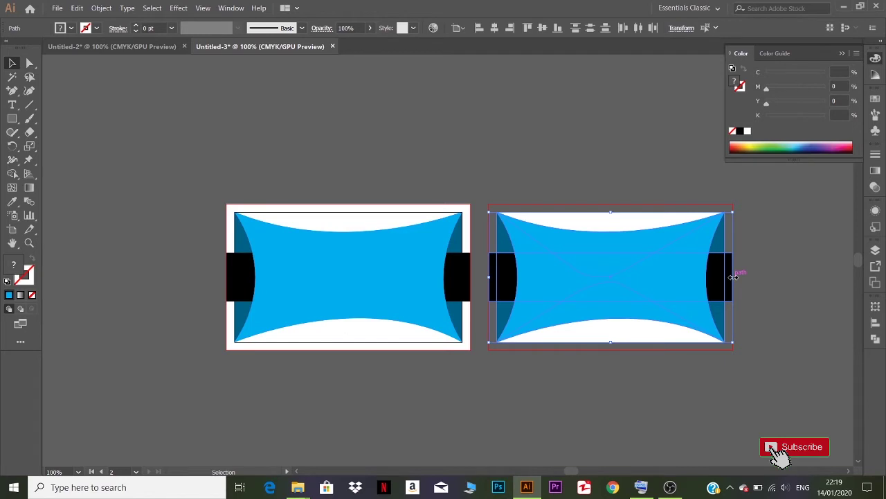
- Stretch the second card's black bar further right, beyond the card edges
{"action": "left_click_drag", "start_coordinate": [733, 277], "coordinate": [778, 277]}
{"action": "left_click", "coordinate": [761, 317]}
{"action": "left_click", "coordinate": [730, 285]}
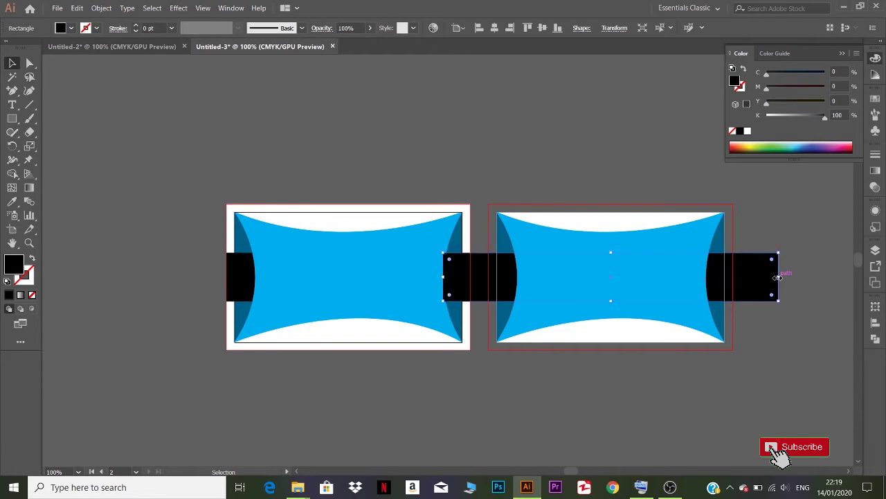
{"action": "left_click", "coordinate": [661, 316]}
{"action": "key", "text": "space"}
{"action": "left_click_drag", "start_coordinate": [656, 388], "coordinate": [524, 399]}
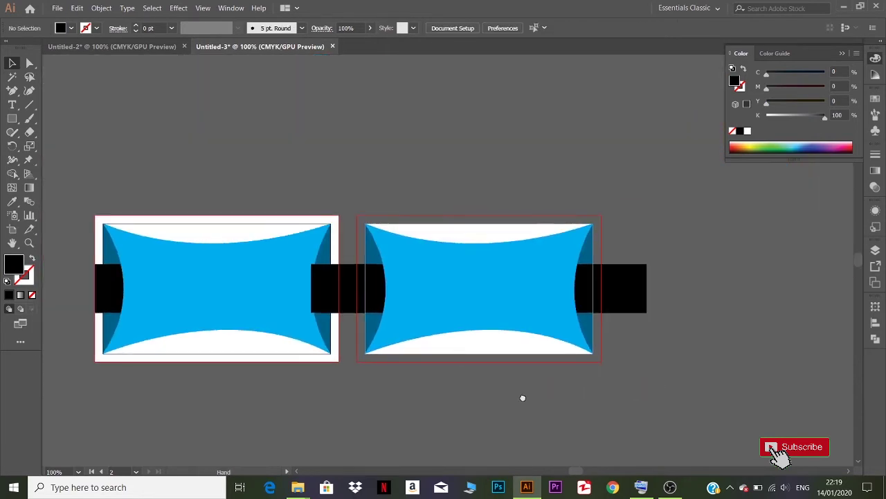
{"action": "left_click_drag", "start_coordinate": [462, 292], "coordinate": [525, 300]}
{"action": "key", "text": "ctrl+z"}
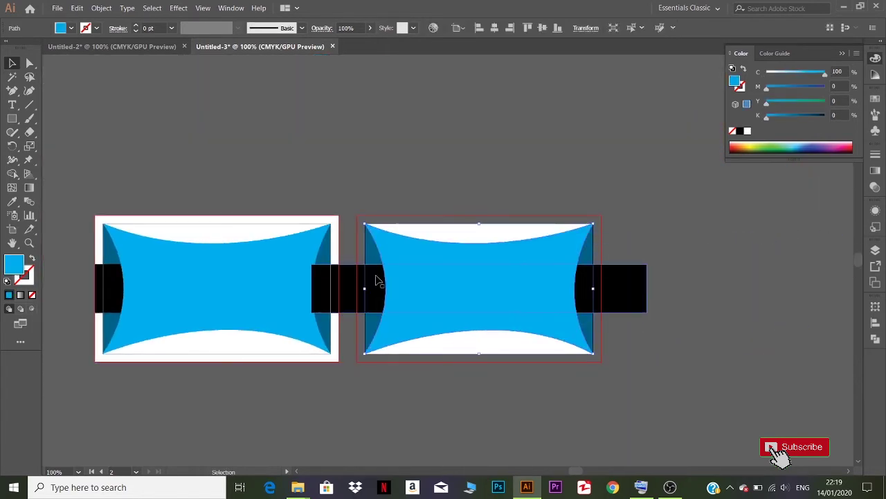
- Rotate the banner group 90° upright, shrink it to the card height and move it to the left edge
{"action": "left_click", "coordinate": [372, 323]}
{"action": "left_click", "coordinate": [402, 330], "text": "shift"}
{"action": "left_click", "coordinate": [641, 292], "text": "shift"}
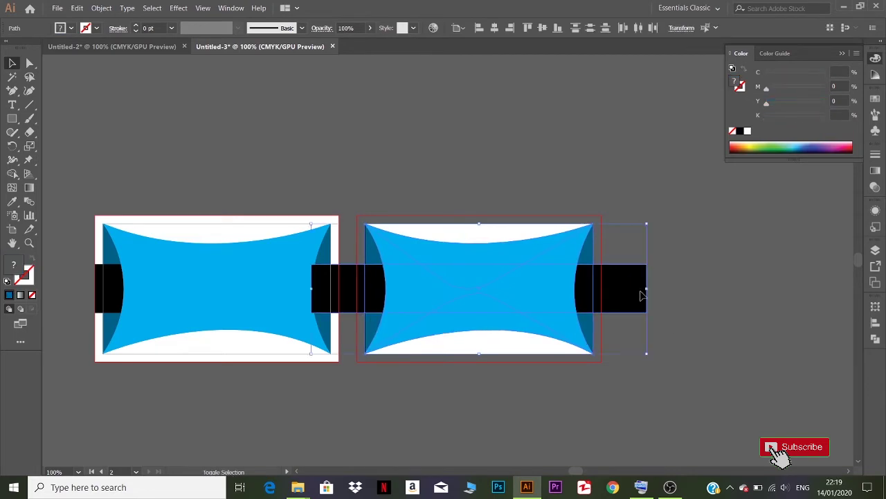
{"action": "left_click_drag", "start_coordinate": [651, 222], "coordinate": [540, 408]}
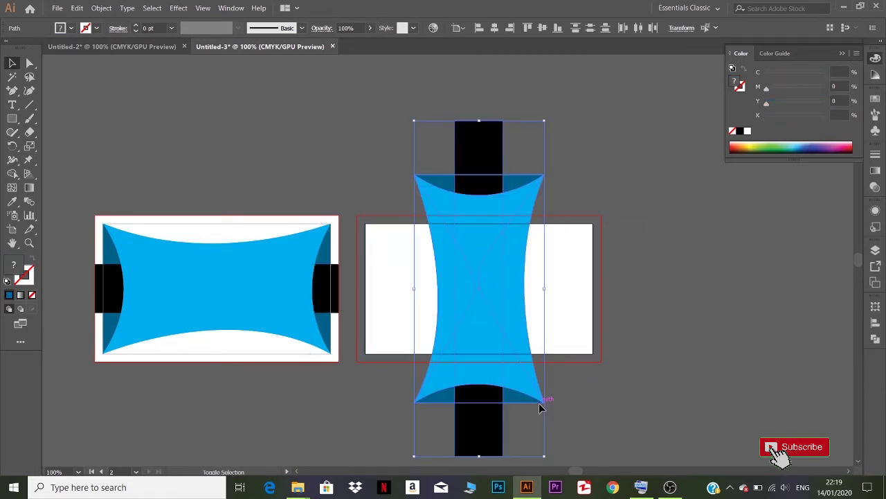
{"action": "left_click_drag", "start_coordinate": [546, 457], "coordinate": [520, 362]}
{"action": "left_click_drag", "start_coordinate": [482, 299], "coordinate": [392, 294]}
{"action": "left_click", "coordinate": [502, 378]}
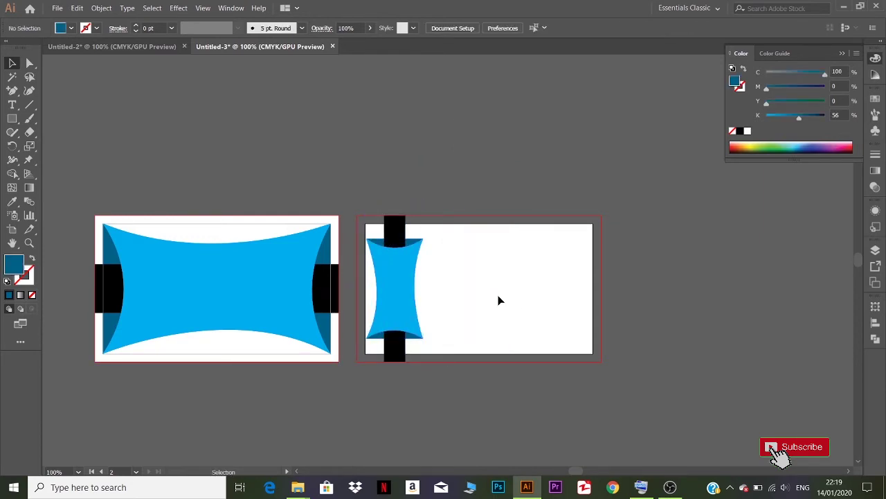
- Place a small copy of the cyan banner on the canvas beside the card
{"action": "left_click", "coordinate": [394, 294]}
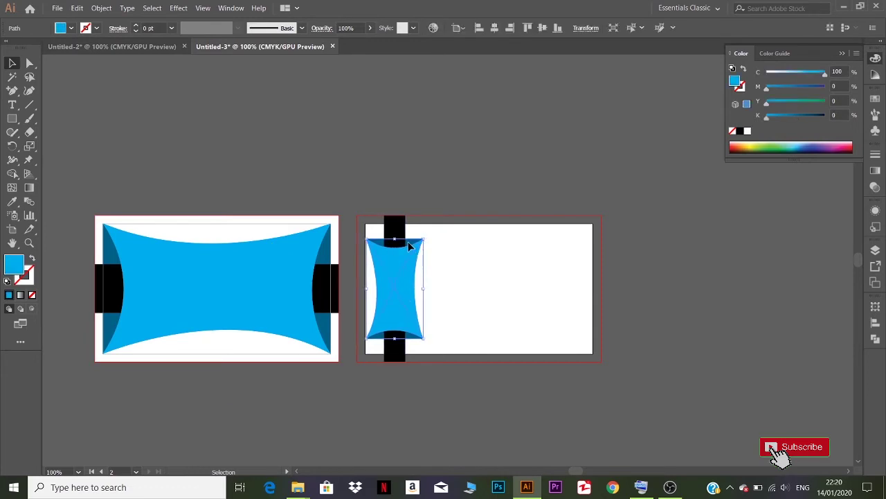
{"action": "left_click_drag", "start_coordinate": [408, 296], "coordinate": [675, 301]}
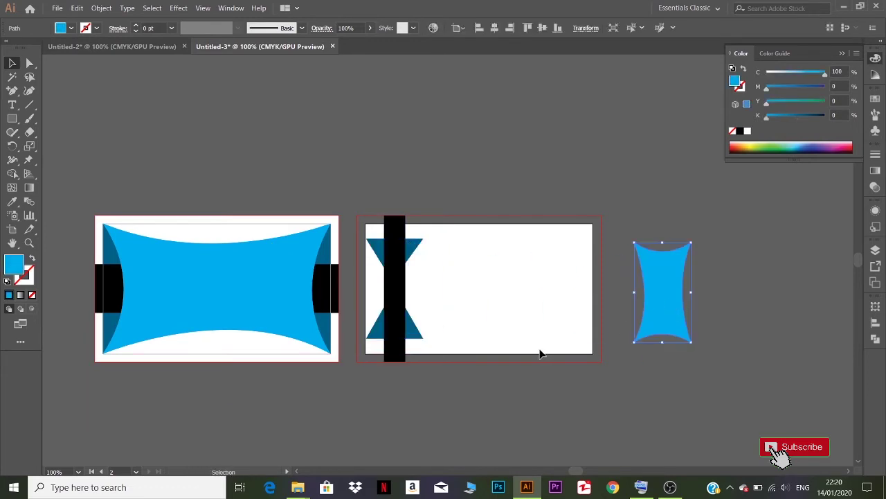
{"action": "key", "text": "ctrl+z"}
{"action": "left_click", "coordinate": [451, 294]}
{"action": "left_click", "coordinate": [410, 297]}
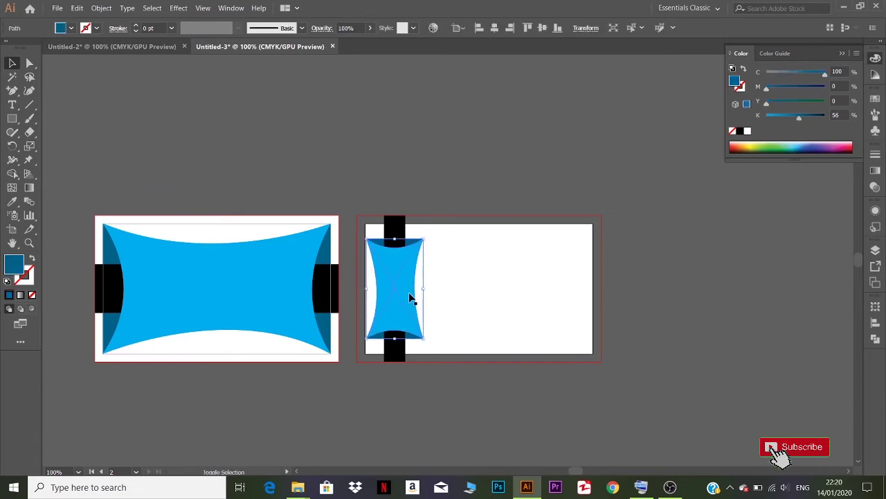
{"action": "left_click_drag", "start_coordinate": [410, 296], "coordinate": [688, 291]}
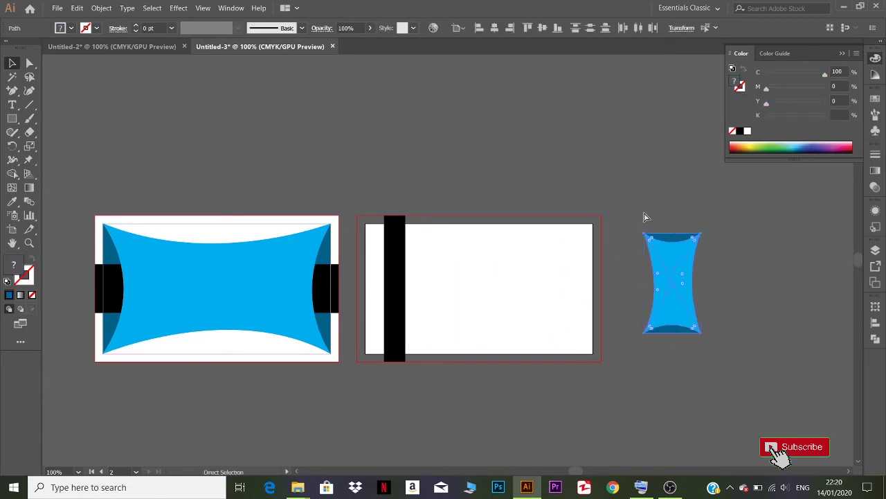
{"action": "key", "text": "ctrl+z"}
{"action": "left_click_drag", "start_coordinate": [408, 304], "coordinate": [723, 373]}
{"action": "key", "text": "ctrl+shift+a"}
{"action": "left_click_drag", "start_coordinate": [721, 364], "coordinate": [675, 269]}
{"action": "left_click_drag", "start_coordinate": [700, 319], "coordinate": [672, 271]}
{"action": "left_click", "coordinate": [502, 359]}
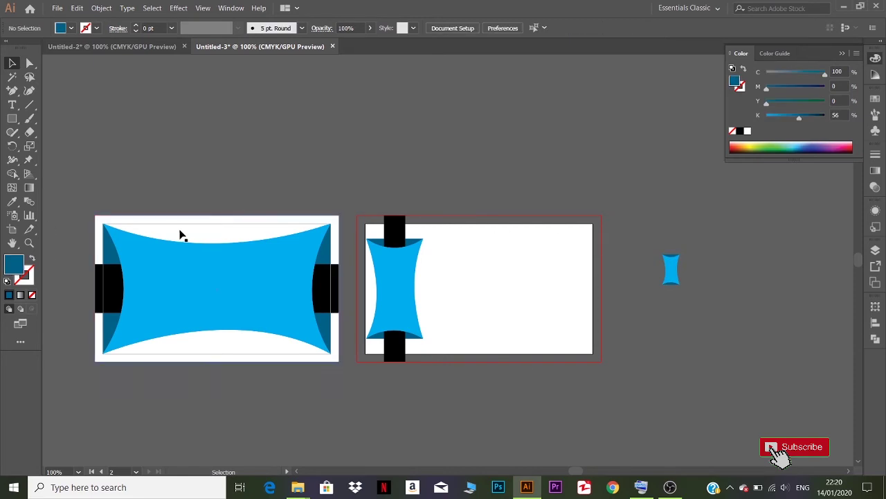
- Copy the white card background onto the second card and darken it to K 79
{"action": "left_click_drag", "start_coordinate": [183, 229], "coordinate": [447, 243]}
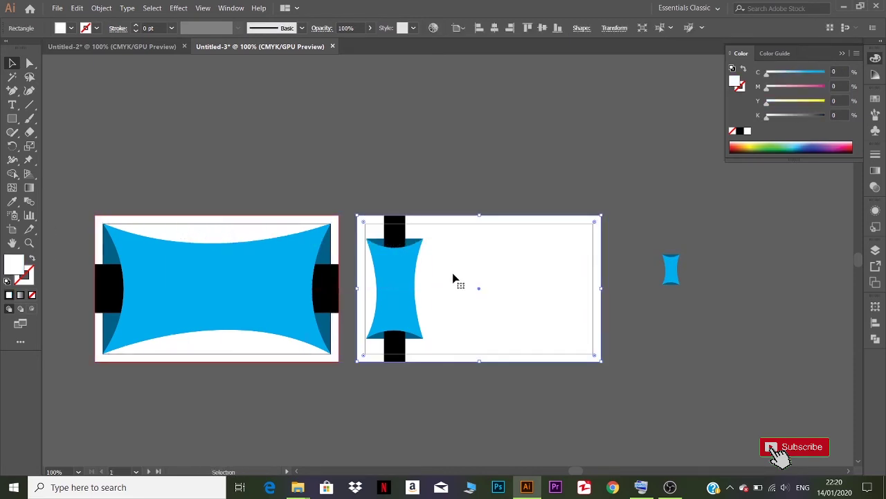
{"action": "left_click", "coordinate": [444, 440]}
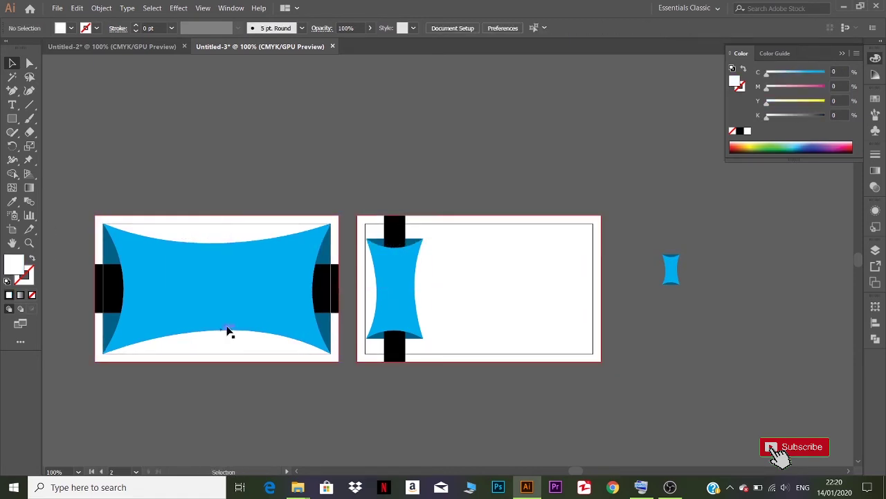
{"action": "right_click", "coordinate": [497, 294]}
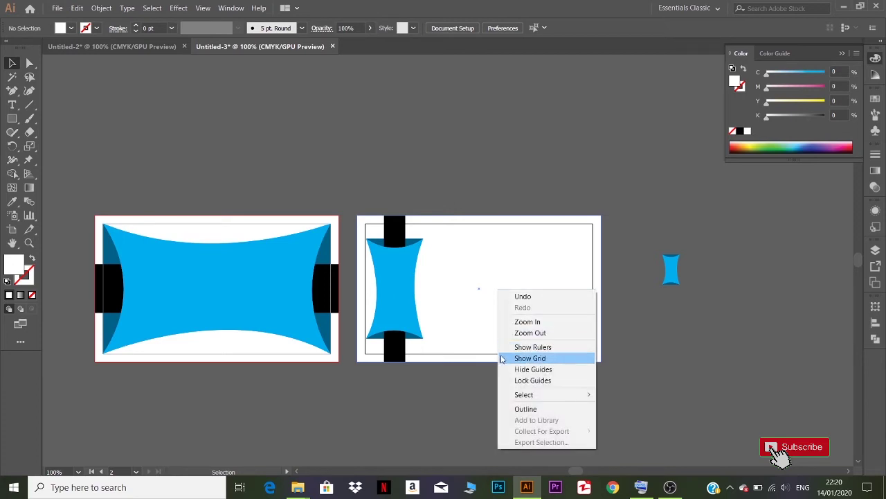
{"action": "left_click", "coordinate": [536, 256]}
{"action": "left_click_drag", "start_coordinate": [768, 120], "coordinate": [825, 113]}
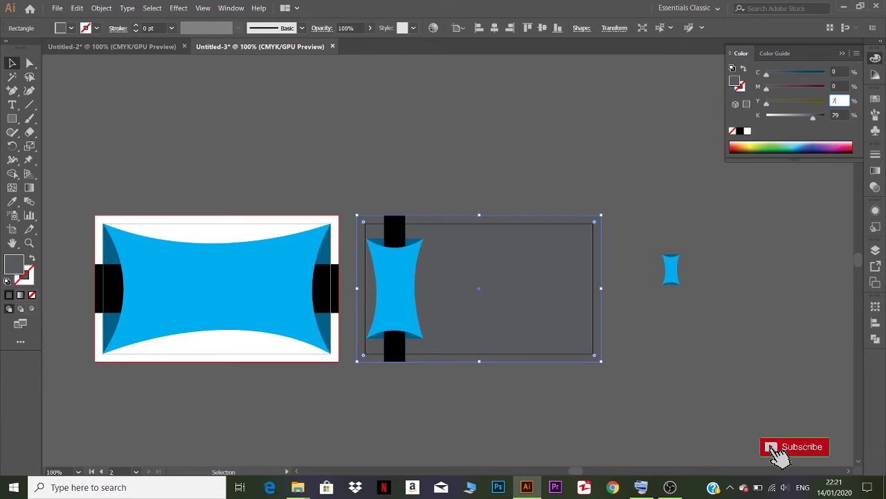
- Colour the second card's background C70 M70 Y70 K47
{"action": "type", "text": "70"}
{"action": "left_click", "coordinate": [834, 86]}
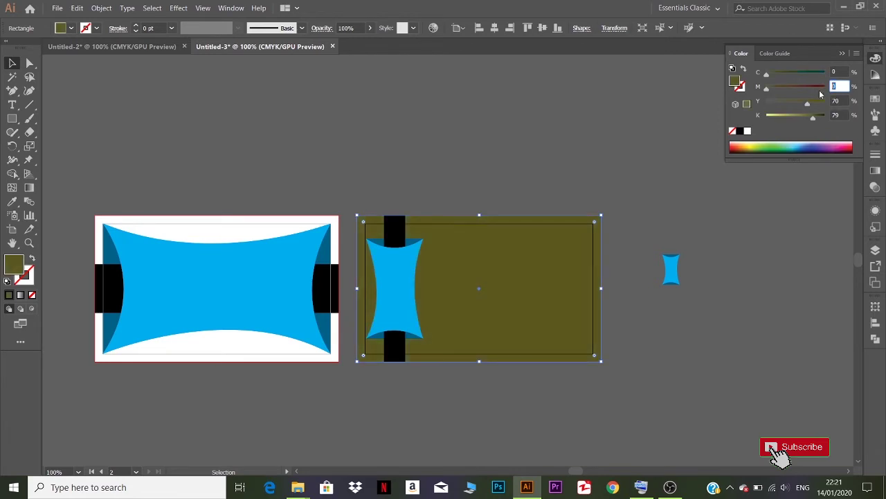
{"action": "type", "text": "70"}
{"action": "left_click", "coordinate": [836, 71]}
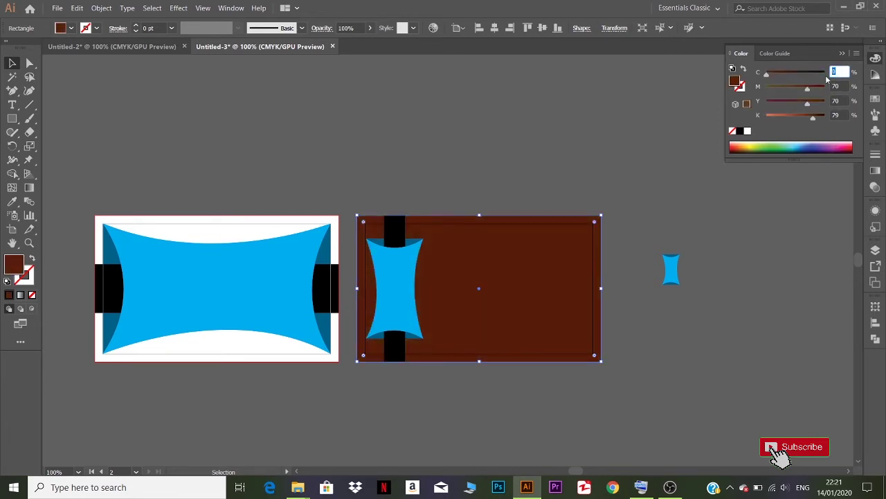
{"action": "left_click", "coordinate": [807, 126]}
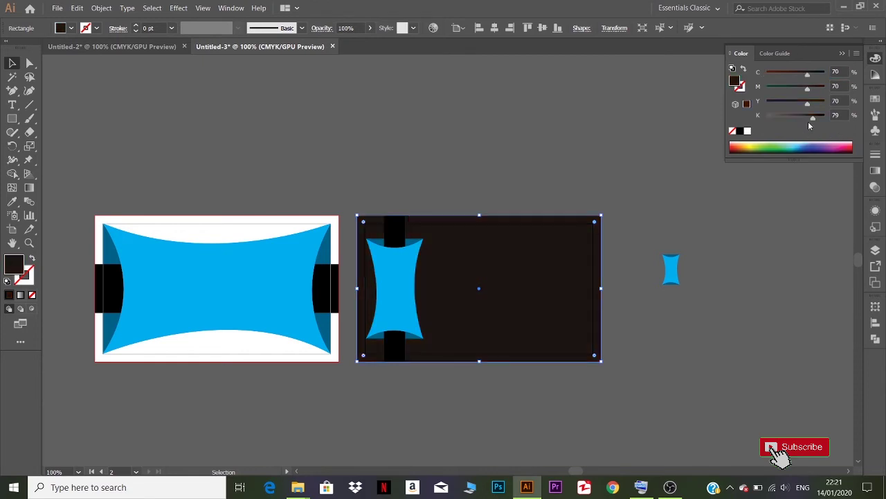
{"action": "left_click_drag", "start_coordinate": [811, 119], "coordinate": [794, 121]}
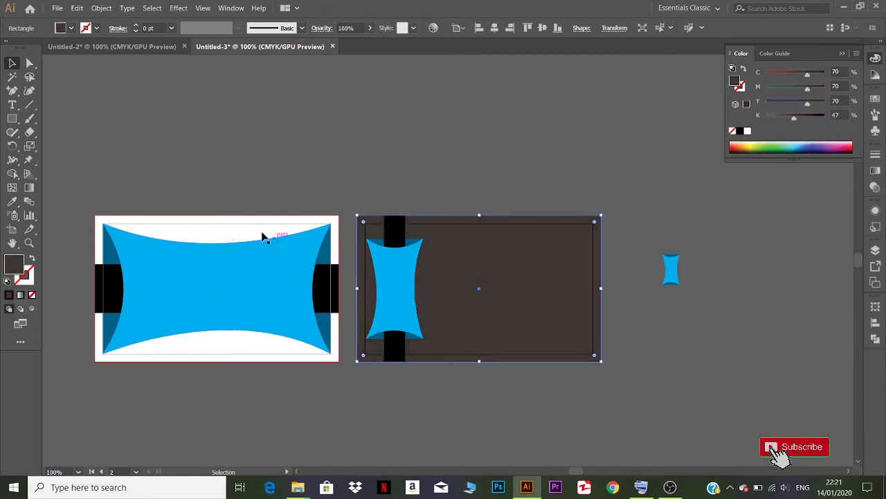
- Eyedropper the same dark brown-grey onto the front card's background, then bring up Untitled-2
{"action": "left_click", "coordinate": [217, 237]}
{"action": "left_click", "coordinate": [11, 202]}
{"action": "left_click", "coordinate": [448, 257]}
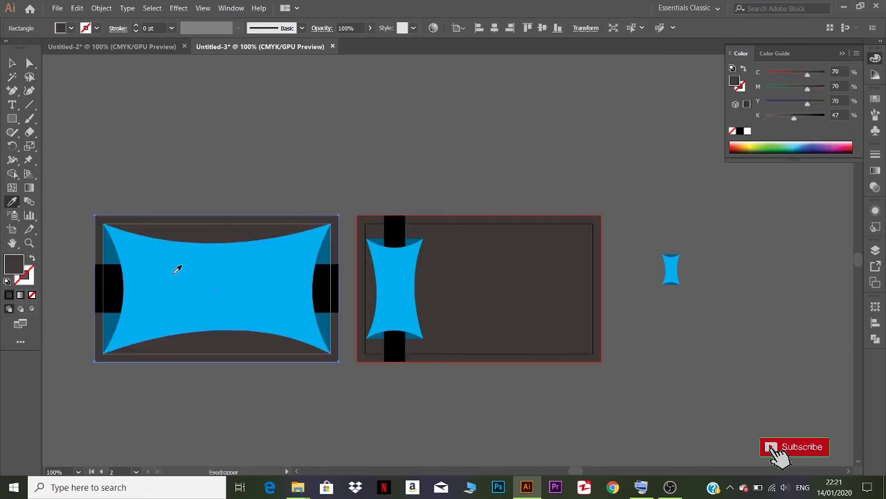
{"action": "left_click", "coordinate": [12, 62]}
{"action": "left_click", "coordinate": [90, 47]}
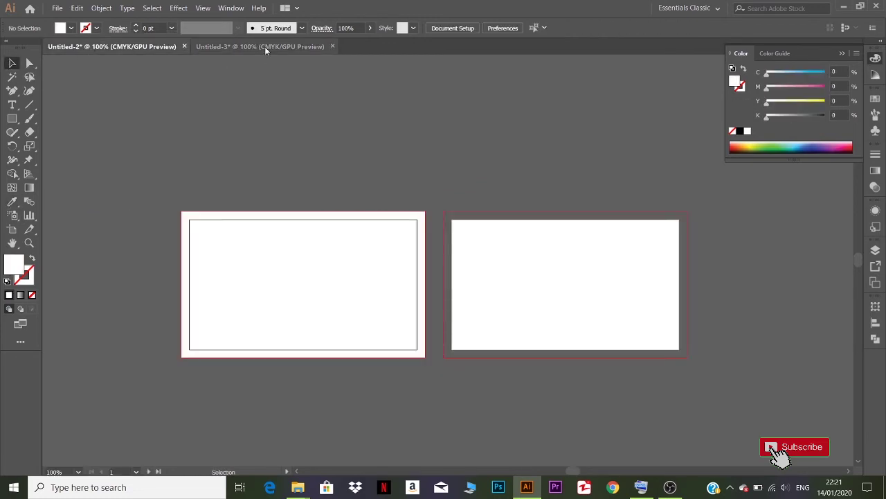
- Open my icons.ai and my new logo.ai from the recent files, then return to Untitled-3
{"action": "left_click", "coordinate": [265, 46]}
{"action": "left_click", "coordinate": [29, 8]}
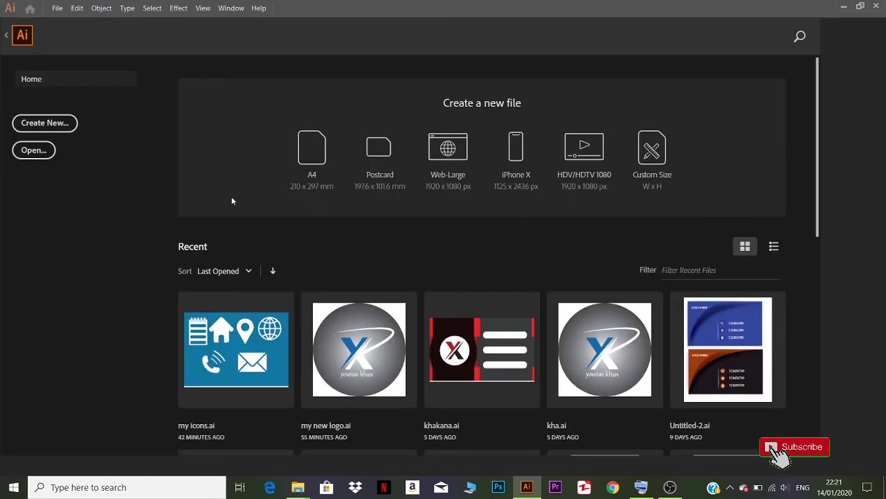
{"action": "left_click", "coordinate": [269, 372]}
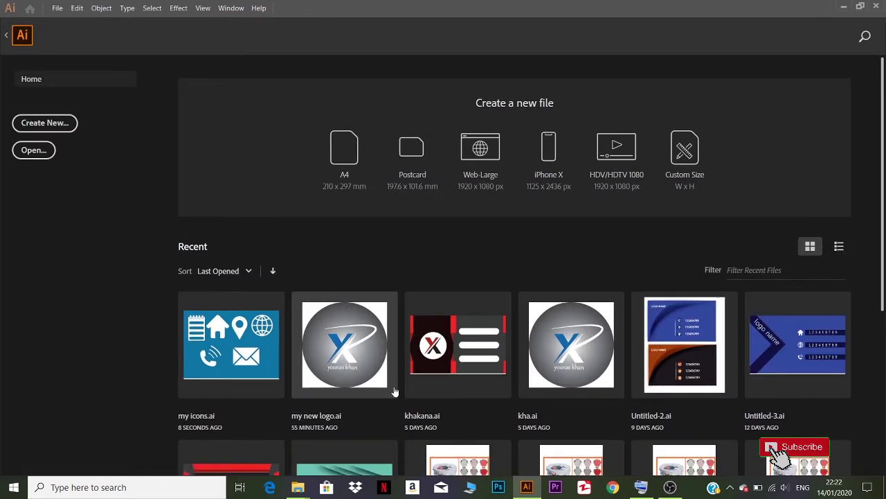
{"action": "left_click", "coordinate": [378, 388]}
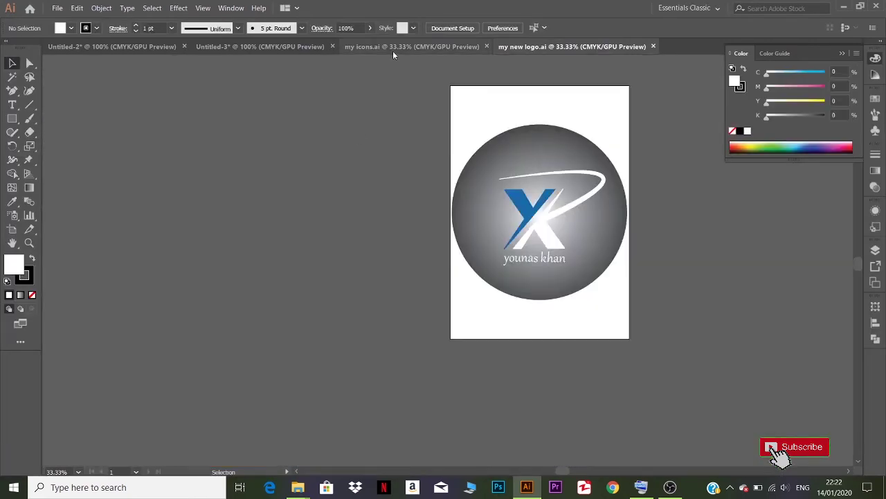
{"action": "left_click", "coordinate": [392, 46]}
{"action": "left_click", "coordinate": [260, 46]}
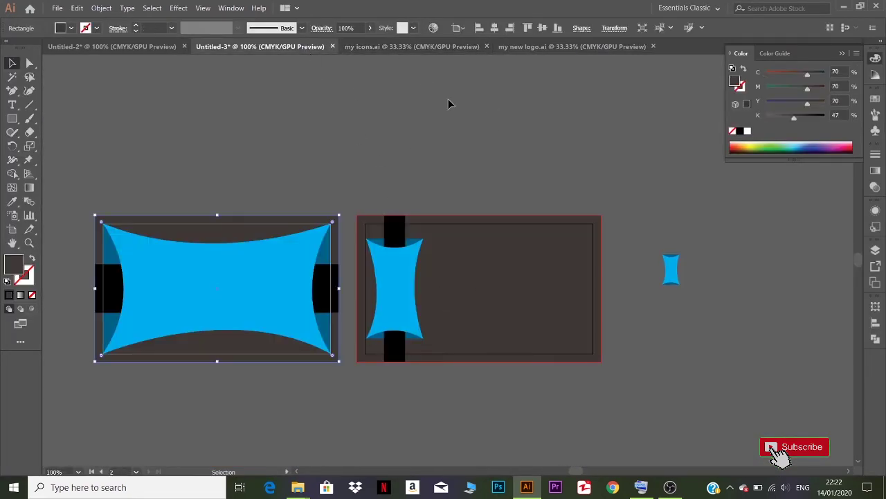
- Bring the logo from my new logo.ai into the card document, shrink it and nudge it down
{"action": "left_click", "coordinate": [572, 47]}
{"action": "left_click_drag", "start_coordinate": [541, 143], "coordinate": [269, 165]}
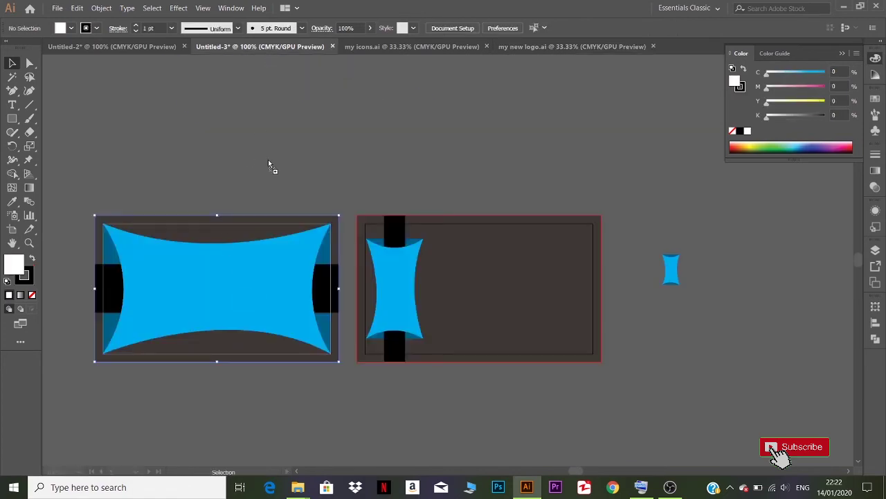
{"action": "left_click_drag", "start_coordinate": [236, 294], "coordinate": [237, 294]}
{"action": "scroll", "coordinate": [403, 375], "scroll_direction": "down", "scroll_amount": 4}
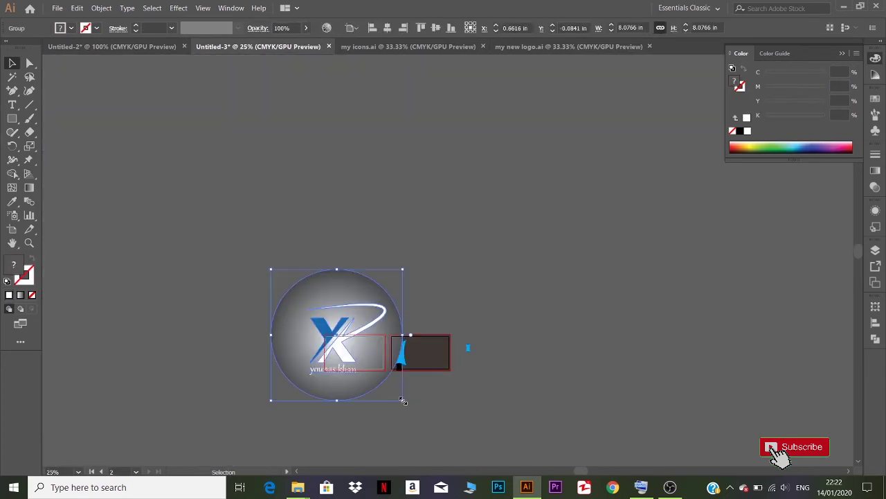
{"action": "left_click_drag", "start_coordinate": [404, 403], "coordinate": [356, 354]}
{"action": "left_click", "coordinate": [383, 396]}
{"action": "scroll", "coordinate": [379, 382], "scroll_direction": "up", "scroll_amount": 5}
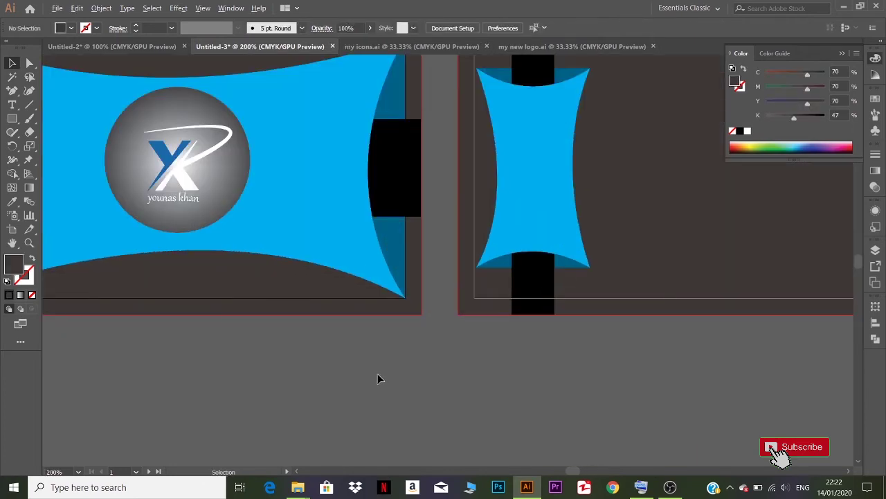
{"action": "scroll", "coordinate": [378, 373], "scroll_direction": "down", "scroll_amount": 1}
{"action": "left_click_drag", "start_coordinate": [374, 305], "coordinate": [377, 308]}
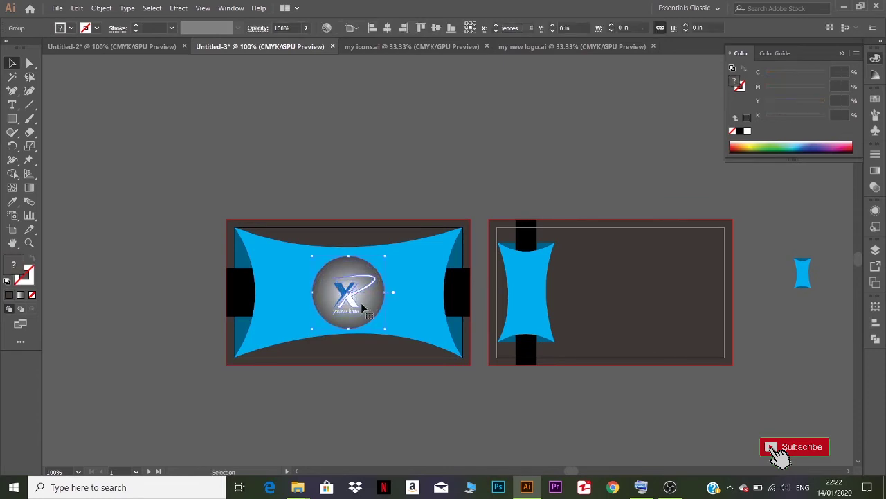
- Centre the front card's artwork horizontally and vertically, checking the align-to reference
{"action": "left_click_drag", "start_coordinate": [477, 396], "coordinate": [477, 397]}
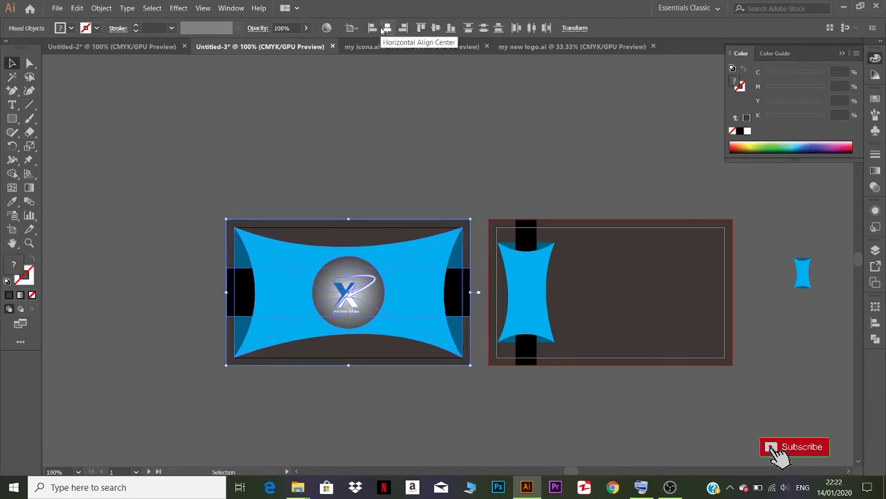
{"action": "left_click", "coordinate": [385, 29]}
{"action": "left_click", "coordinate": [439, 31]}
{"action": "left_click", "coordinate": [406, 348]}
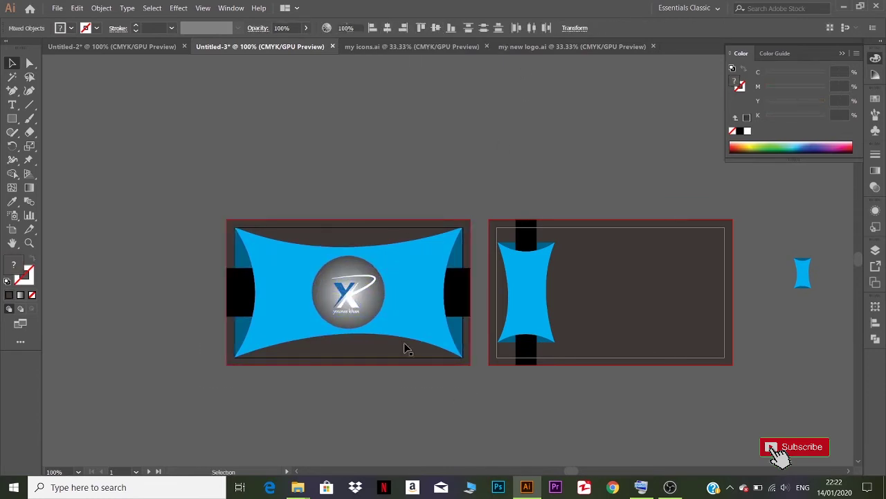
{"action": "left_click", "coordinate": [371, 309]}
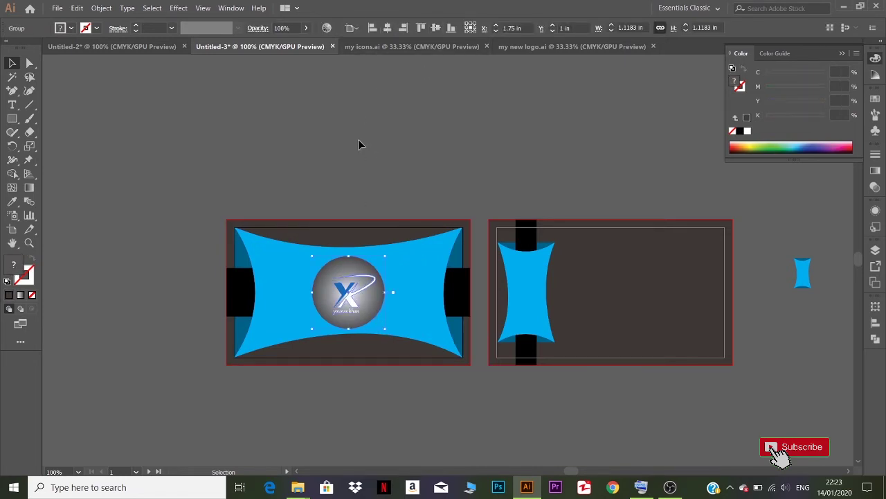
{"action": "left_click", "coordinate": [353, 29]}
{"action": "left_click", "coordinate": [350, 132]}
- Ungroup the logo into its separate parts
{"action": "left_click", "coordinate": [352, 145]}
{"action": "left_click", "coordinate": [367, 311]}
{"action": "right_click", "coordinate": [369, 313]}
{"action": "left_click", "coordinate": [389, 395]}
{"action": "left_click", "coordinate": [388, 400]}
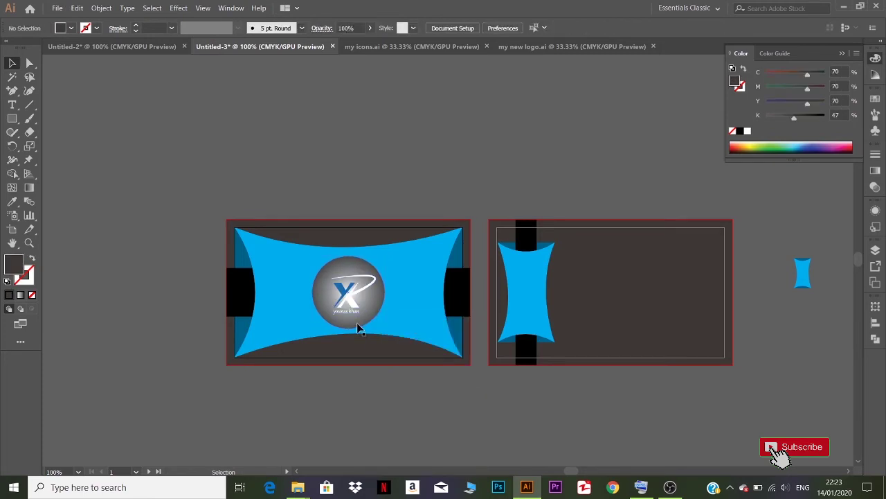
{"action": "scroll", "coordinate": [358, 329], "scroll_direction": "up", "scroll_amount": 2}
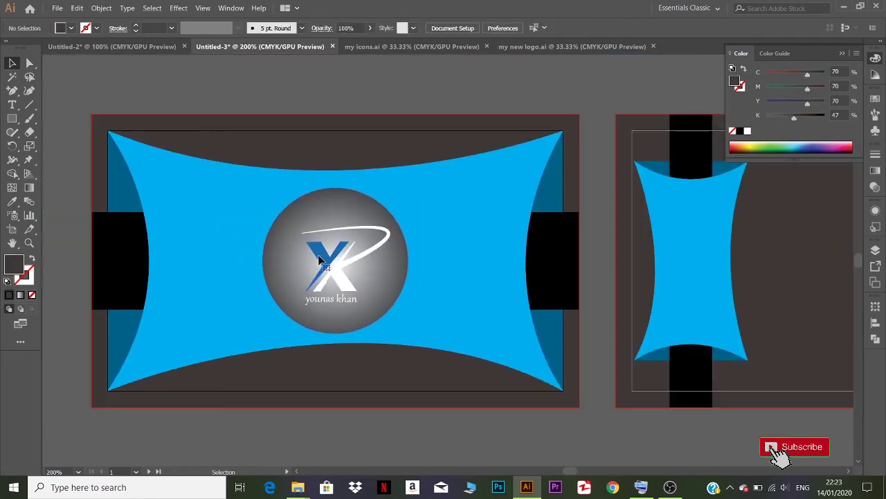
- Eyedropper the banner's darker blue onto the logo X and cyan onto the swoosh
{"action": "left_click", "coordinate": [318, 259]}
{"action": "left_click", "coordinate": [11, 202]}
{"action": "left_click", "coordinate": [111, 192]}
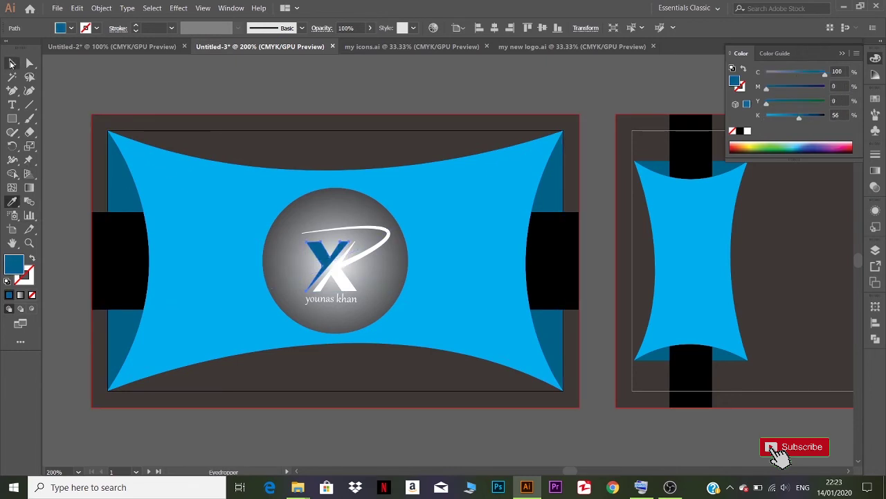
{"action": "left_click", "coordinate": [11, 63]}
{"action": "left_click", "coordinate": [379, 232]}
{"action": "left_click", "coordinate": [12, 202]}
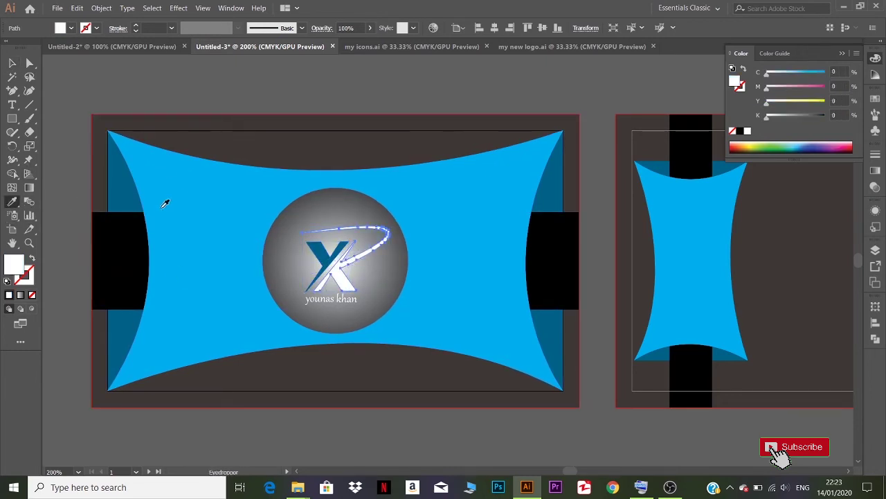
{"action": "left_click", "coordinate": [160, 201]}
{"action": "left_click", "coordinate": [11, 63]}
- Fill the logo circle with the dark card colour and make the name text cyan
{"action": "left_click", "coordinate": [377, 314]}
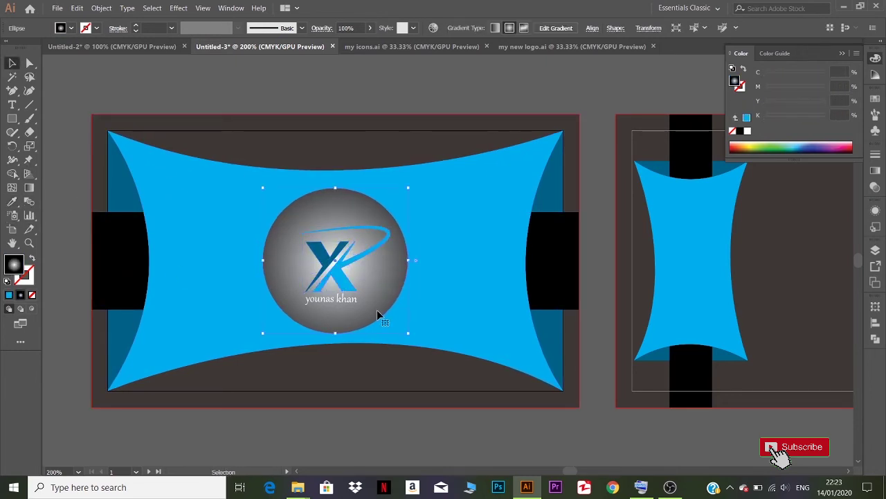
{"action": "left_click", "coordinate": [14, 204]}
{"action": "left_click", "coordinate": [281, 149]}
{"action": "key", "text": "v"}
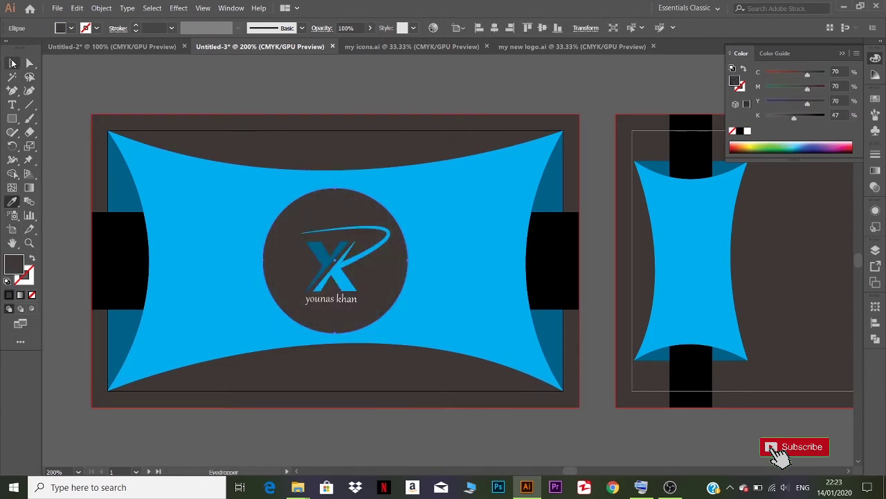
{"action": "left_click", "coordinate": [345, 300]}
{"action": "left_click", "coordinate": [12, 202]}
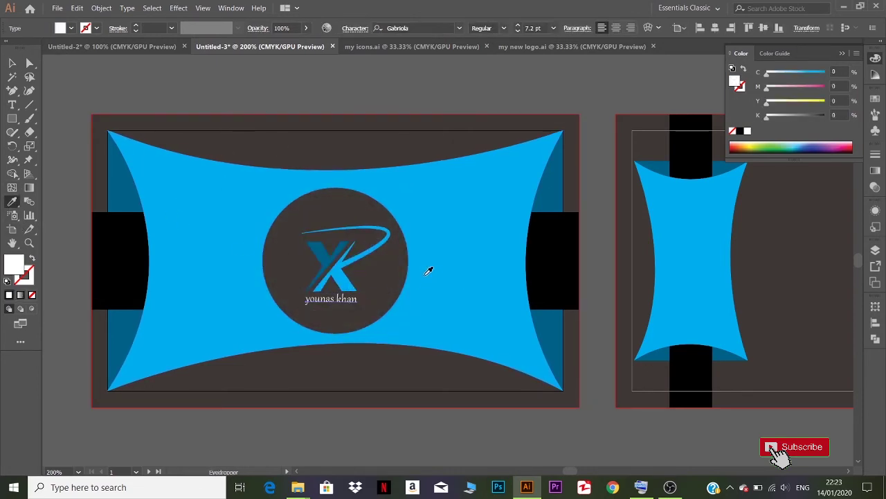
{"action": "left_click", "coordinate": [427, 270]}
{"action": "key", "text": "v"}
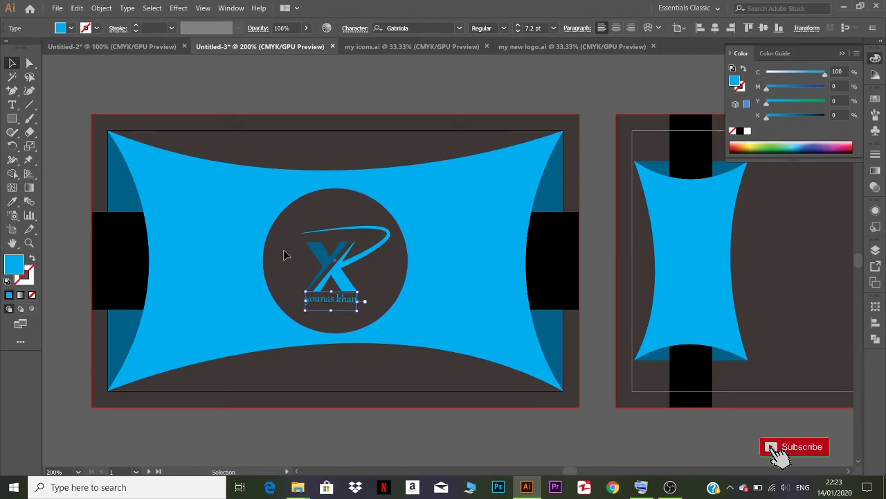
- Group the circle, X, swoosh and name text together
{"action": "left_click", "coordinate": [288, 252]}
{"action": "left_click", "coordinate": [323, 263], "text": "shift"}
{"action": "left_click", "coordinate": [338, 302], "text": "shift"}
{"action": "key", "text": "ctrl+g"}
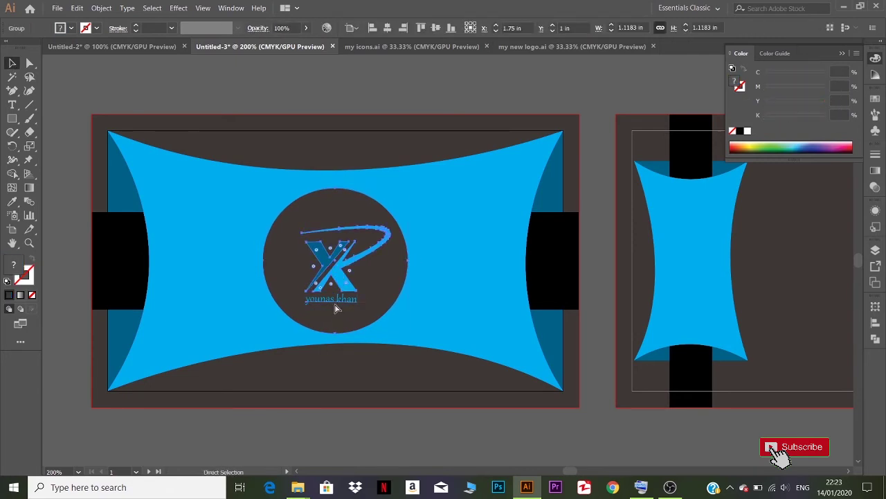
{"action": "scroll", "coordinate": [410, 401], "scroll_direction": "up", "scroll_amount": 1}
{"action": "scroll", "coordinate": [417, 400], "scroll_direction": "down", "scroll_amount": 2}
{"action": "left_click_drag", "start_coordinate": [554, 423], "coordinate": [391, 379]}
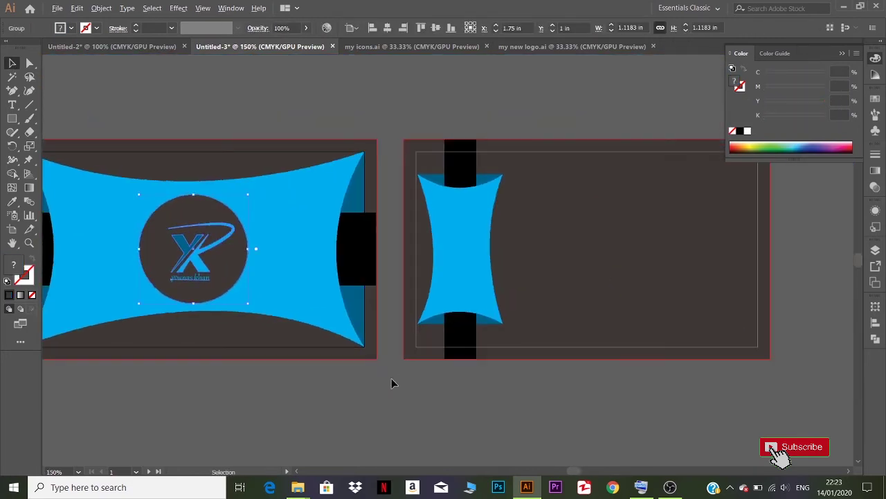
{"action": "scroll", "coordinate": [392, 378], "scroll_direction": "down", "scroll_amount": 1}
- Place a copy of the logo, about 0.48 in wide, on the back card's upright cyan banner
{"action": "left_click_drag", "start_coordinate": [296, 321], "coordinate": [444, 296]}
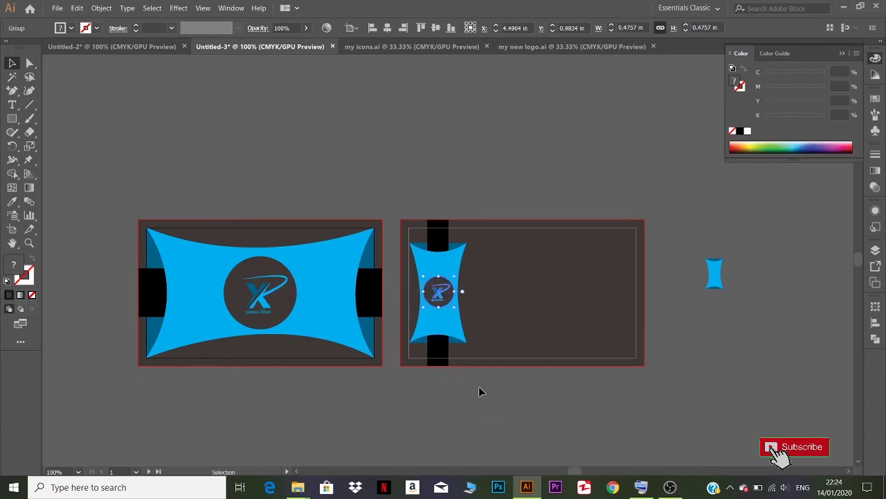
{"action": "left_click", "coordinate": [479, 386]}
{"action": "scroll", "coordinate": [457, 389], "scroll_direction": "up", "scroll_amount": 1}
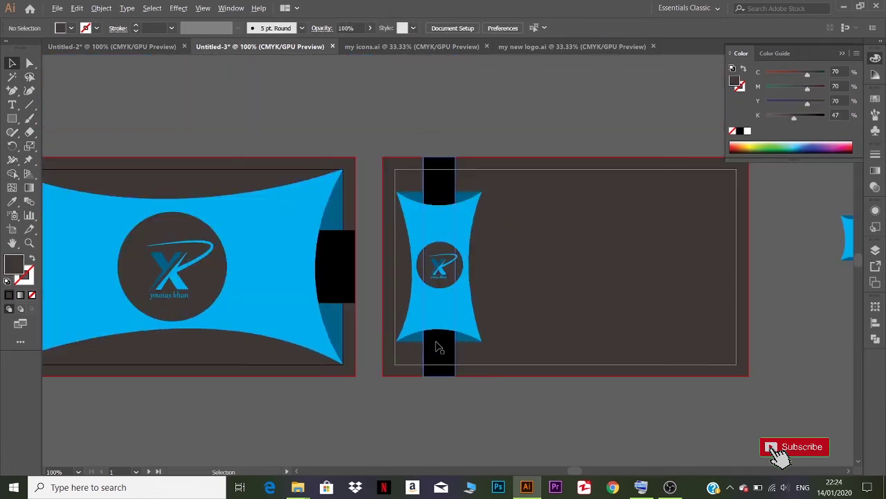
{"action": "left_click", "coordinate": [317, 200]}
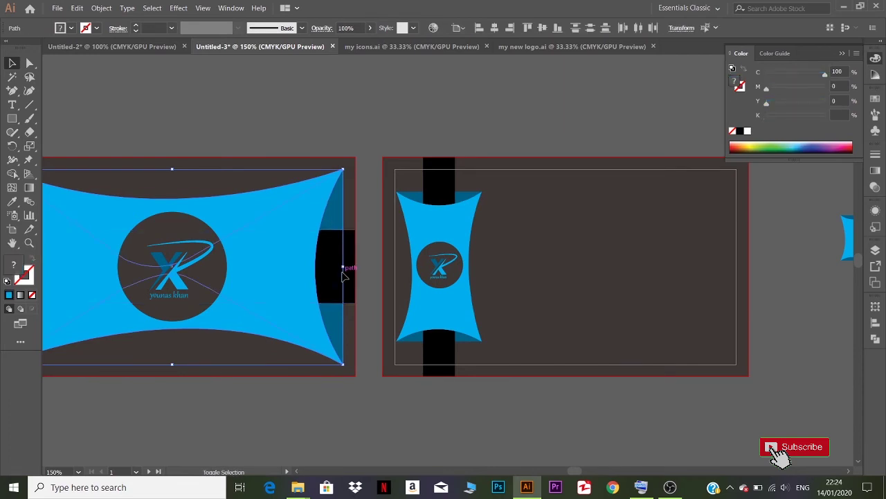
- Add a Drop Shadow to the front card's cyan banner and logo
{"action": "left_click", "coordinate": [229, 268], "text": "shift"}
{"action": "left_click", "coordinate": [181, 8]}
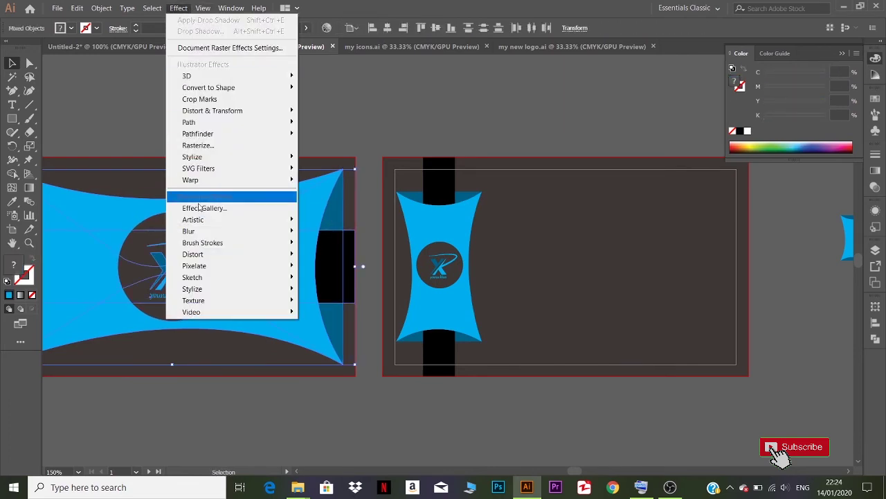
{"action": "mouse_move", "coordinate": [211, 160]}
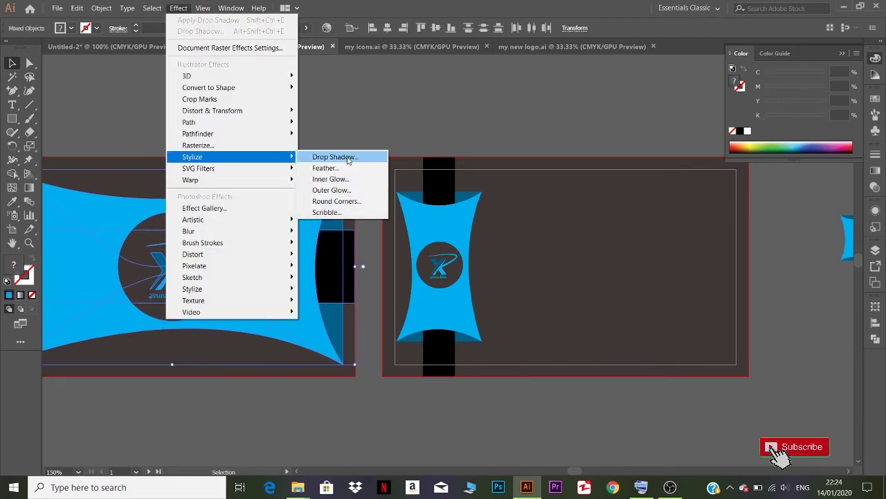
{"action": "left_click", "coordinate": [335, 156]}
{"action": "left_click", "coordinate": [661, 273]}
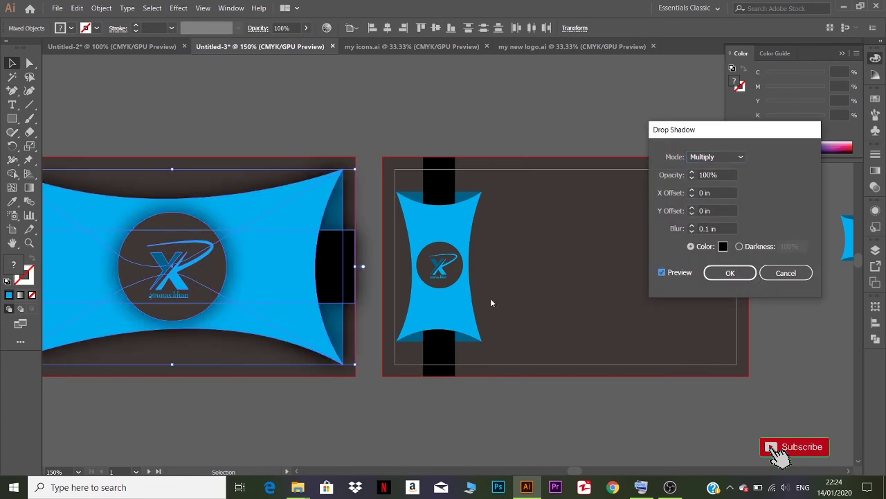
{"action": "left_click", "coordinate": [730, 272]}
{"action": "left_click", "coordinate": [508, 414]}
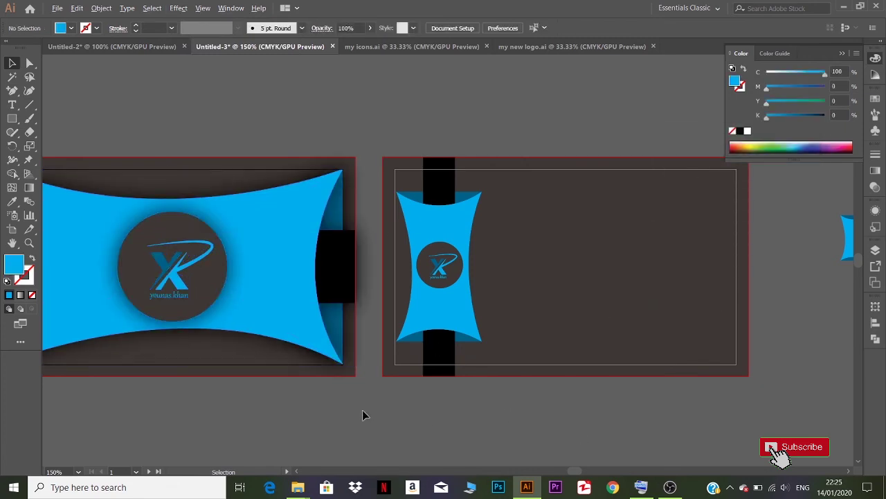
- Add a Drop Shadow to the back card's cyan banner and black bar
{"action": "scroll", "coordinate": [374, 412], "scroll_direction": "down", "scroll_amount": 2}
{"action": "scroll", "coordinate": [377, 405], "scroll_direction": "up", "scroll_amount": 1}
{"action": "left_click", "coordinate": [421, 318]}
{"action": "scroll", "coordinate": [421, 318], "scroll_direction": "up", "scroll_amount": 2}
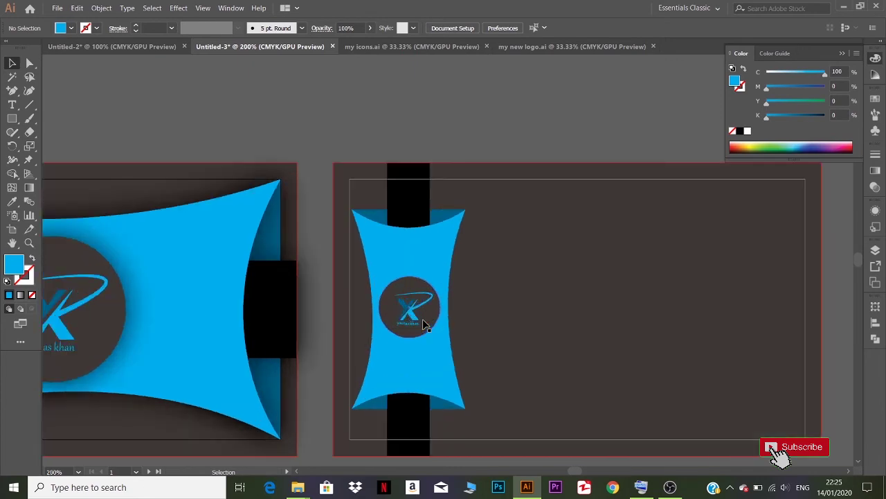
{"action": "left_click", "coordinate": [458, 462]}
{"action": "left_click", "coordinate": [450, 396]}
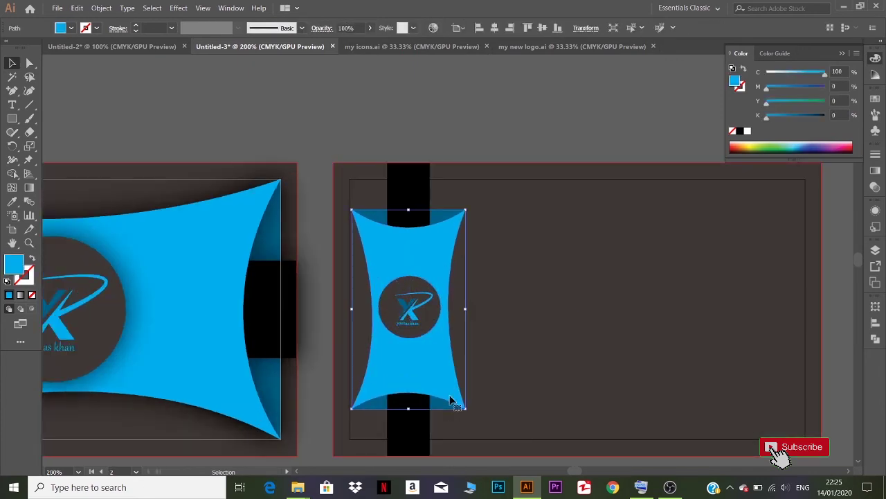
{"action": "left_click", "coordinate": [416, 430], "text": "shift"}
{"action": "left_click", "coordinate": [178, 8]}
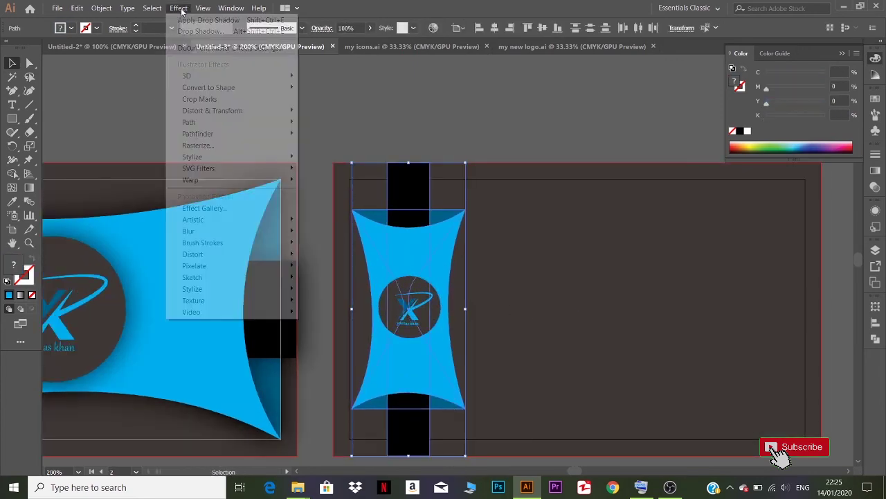
{"action": "left_click", "coordinate": [332, 156]}
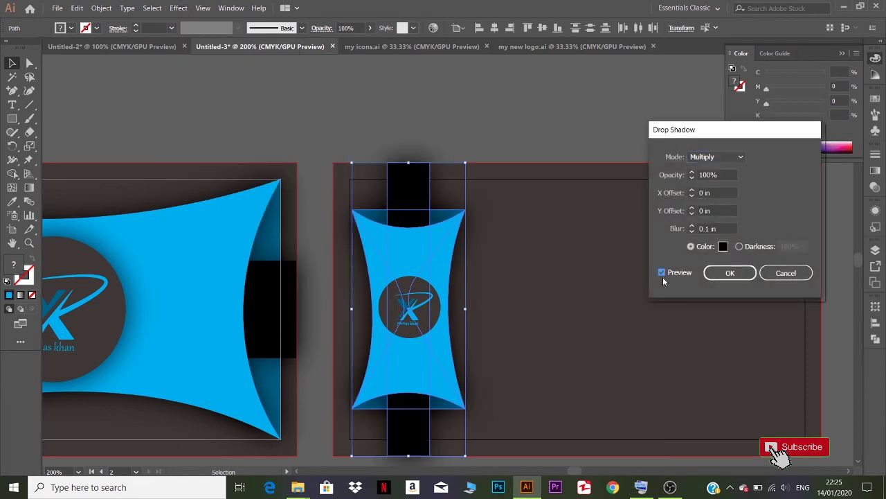
{"action": "left_click", "coordinate": [730, 273]}
{"action": "left_click", "coordinate": [503, 263]}
- Add a Drop Shadow to the small cyan shape beside the cards
{"action": "key", "text": "ctrl+minus"}
{"action": "key", "text": "ctrl+minus"}
{"action": "key", "text": "ctrl+minus"}
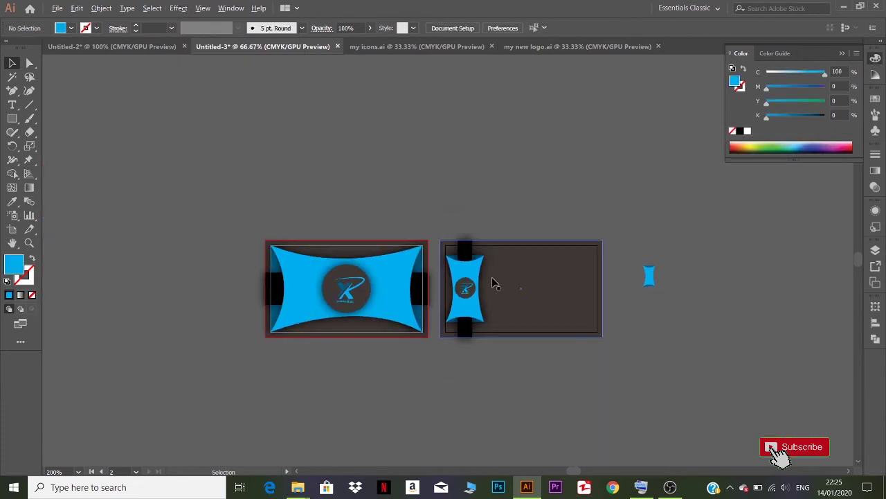
{"action": "scroll", "coordinate": [495, 284], "scroll_direction": "up", "scroll_amount": 1}
{"action": "left_click", "coordinate": [727, 280]}
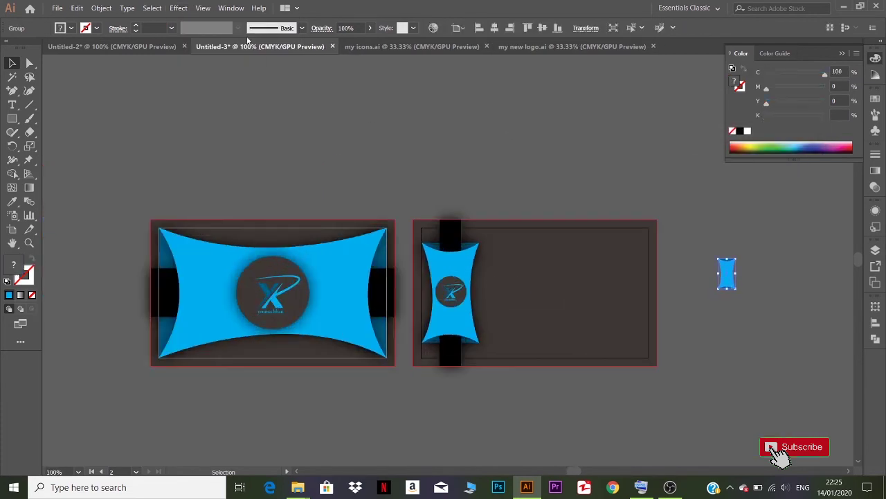
{"action": "left_click", "coordinate": [203, 8]}
{"action": "mouse_move", "coordinate": [178, 8]}
{"action": "mouse_move", "coordinate": [217, 154]}
{"action": "left_click", "coordinate": [335, 155]}
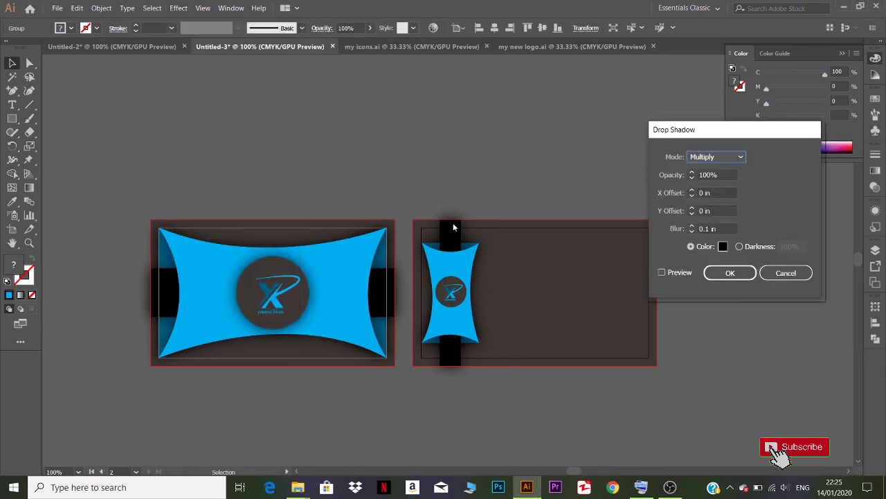
{"action": "left_click", "coordinate": [730, 273]}
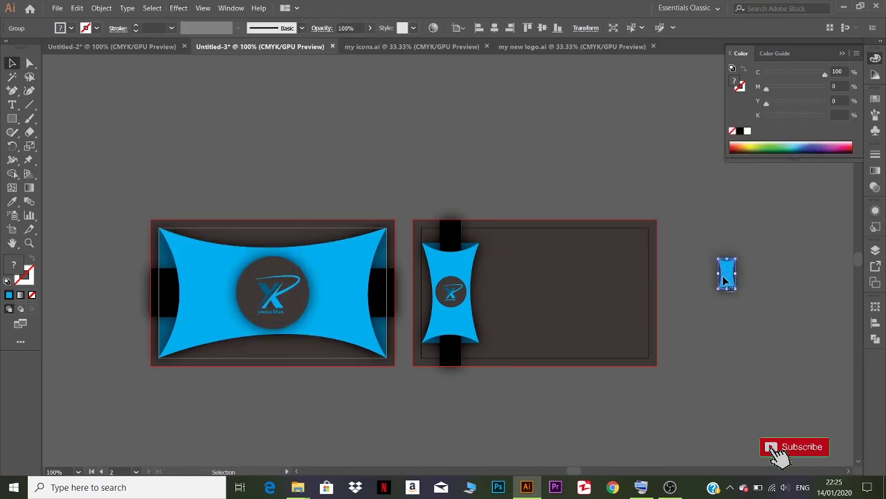
- Position the small cyan shape and duplicate it into three stacked tabs
{"action": "left_click_drag", "start_coordinate": [725, 281], "coordinate": [692, 254]}
{"action": "left_click", "coordinate": [698, 218]}
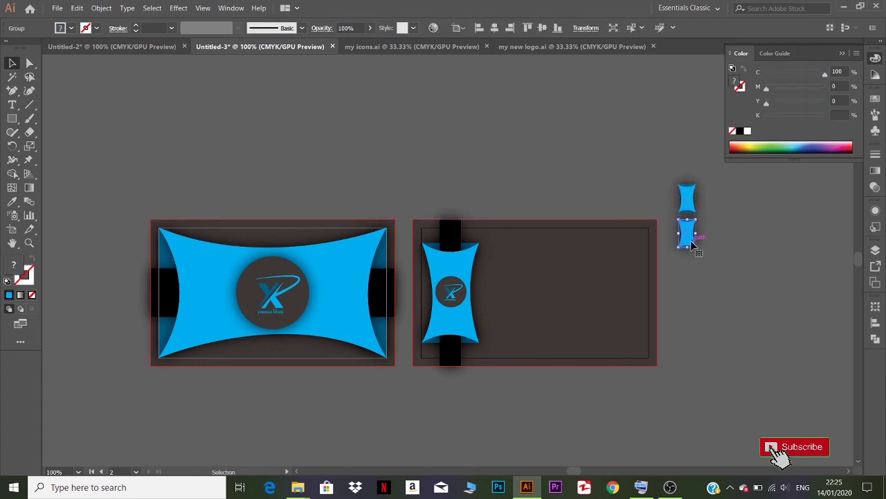
{"action": "key", "text": "ctrl+d"}
{"action": "left_click", "coordinate": [669, 165]}
{"action": "left_click_drag", "start_coordinate": [669, 164], "coordinate": [626, 302]}
{"action": "left_click", "coordinate": [709, 290]}
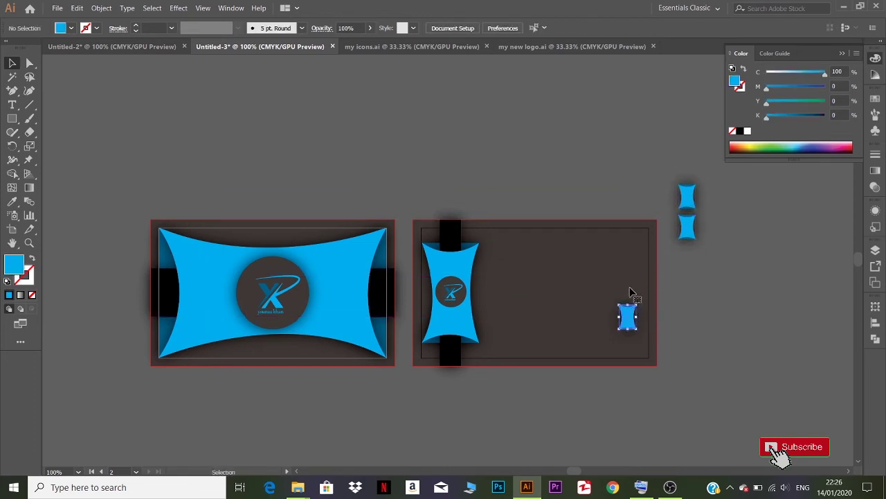
{"action": "key", "text": "ctrl+z"}
- Group the three tabs, move them onto the back card's right side, and switch to my icons.ai
{"action": "left_click_drag", "start_coordinate": [705, 279], "coordinate": [715, 270]}
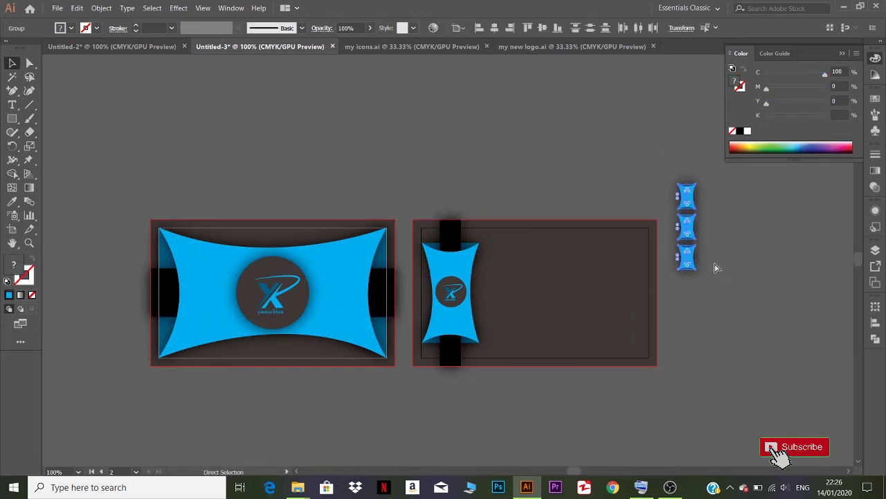
{"action": "key", "text": "ctrl+g"}
{"action": "left_click", "coordinate": [716, 265]}
{"action": "left_click_drag", "start_coordinate": [684, 196], "coordinate": [627, 262]}
{"action": "left_click", "coordinate": [697, 278]}
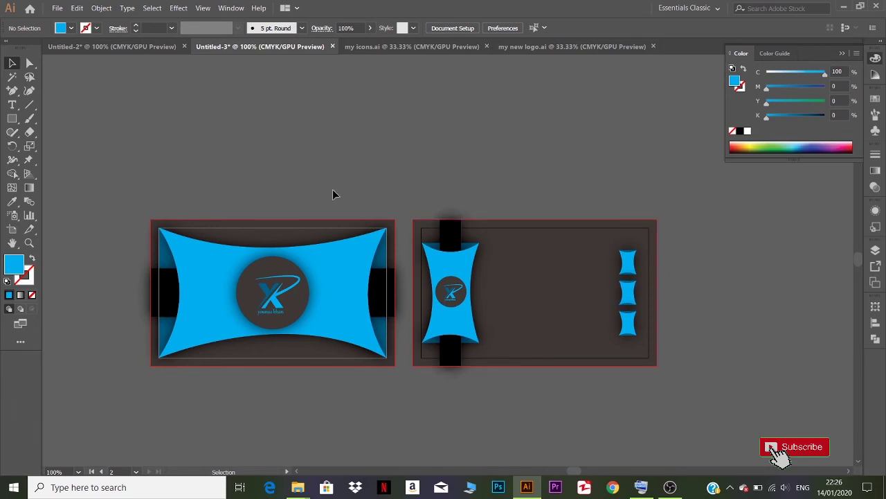
{"action": "left_click", "coordinate": [424, 50]}
- Copy the pin, globe and phone icons into the card document and scale them to about 0.59 in wide
{"action": "left_click", "coordinate": [350, 240]}
{"action": "left_click", "coordinate": [406, 243], "text": "shift"}
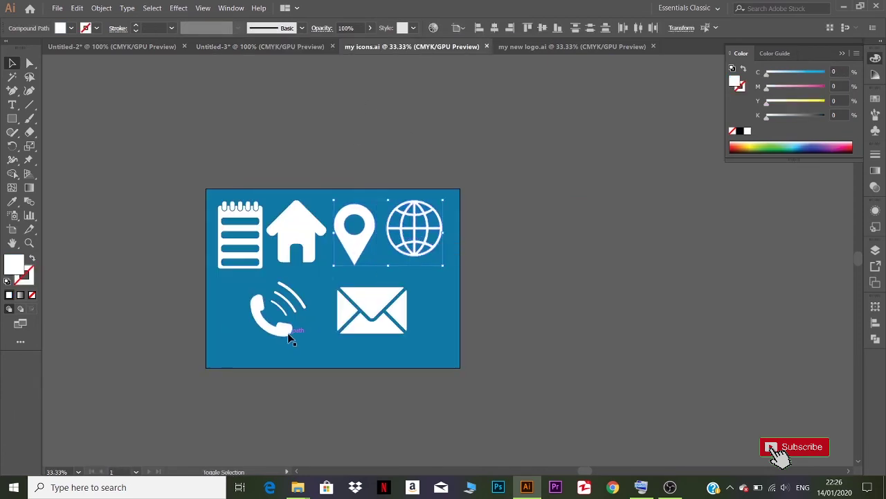
{"action": "left_click", "coordinate": [288, 334], "text": "shift"}
{"action": "left_click_drag", "start_coordinate": [430, 241], "coordinate": [597, 267]}
{"action": "left_click_drag", "start_coordinate": [613, 59], "coordinate": [586, 179]}
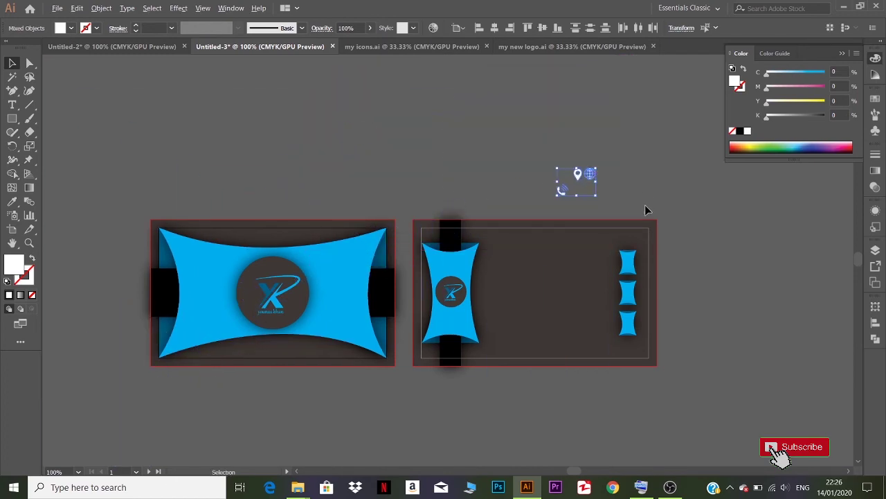
- Place the phone, globe and pin icons on the top, middle and bottom cyan tabs
{"action": "scroll", "coordinate": [646, 206], "scroll_direction": "up", "scroll_amount": 3}
{"action": "scroll", "coordinate": [646, 206], "scroll_direction": "down", "scroll_amount": 1}
{"action": "left_click_drag", "start_coordinate": [693, 282], "coordinate": [591, 214]}
{"action": "left_click", "coordinate": [592, 214]}
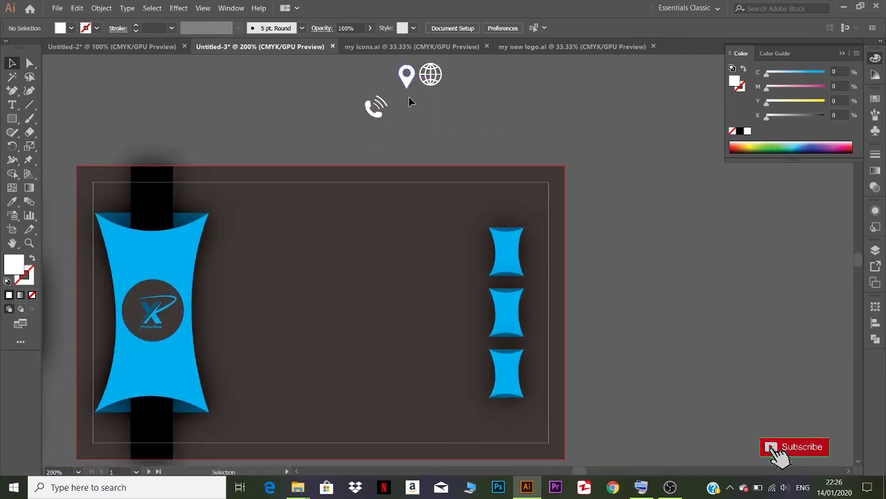
{"action": "left_click_drag", "start_coordinate": [406, 82], "coordinate": [506, 380]}
{"action": "left_click_drag", "start_coordinate": [381, 111], "coordinate": [507, 263]}
{"action": "left_click", "coordinate": [431, 82]}
{"action": "left_click_drag", "start_coordinate": [485, 297], "coordinate": [509, 322]}
{"action": "left_click", "coordinate": [568, 247]}
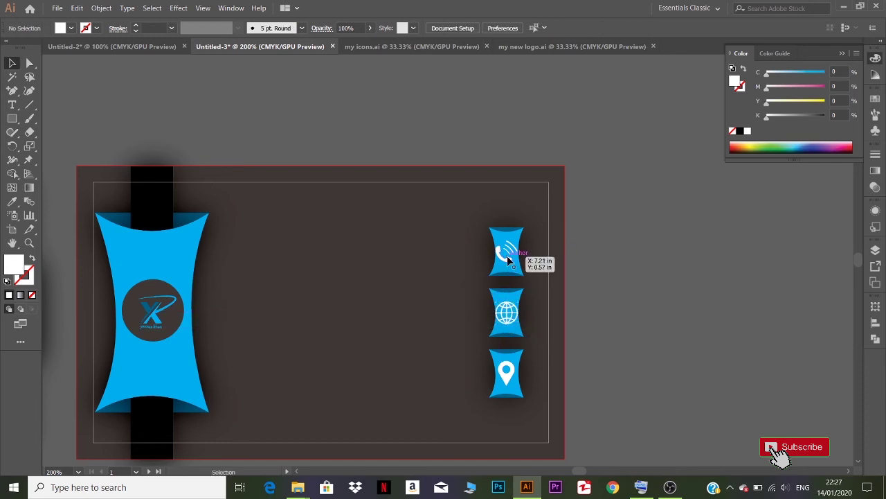
- Shrink the phone and globe icons slightly and nudge the phone and pin icons into position
{"action": "left_click", "coordinate": [508, 259]}
{"action": "left_click", "coordinate": [509, 311], "text": "shift"}
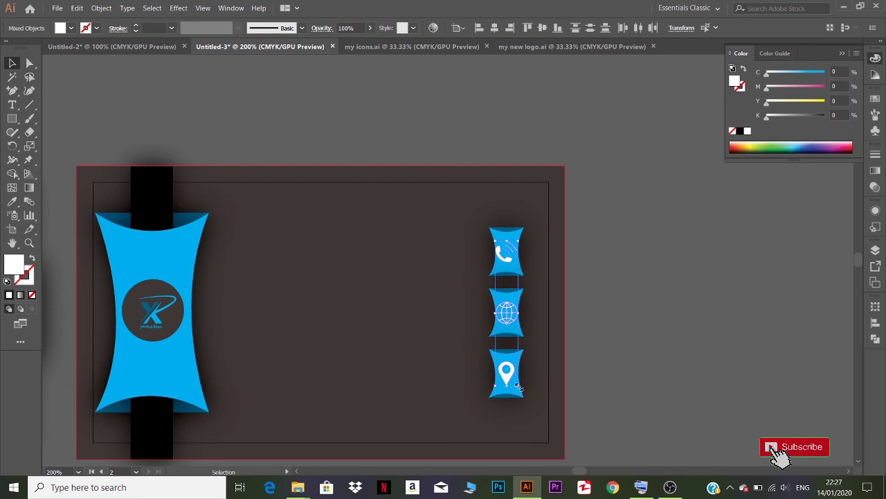
{"action": "left_click_drag", "start_coordinate": [518, 386], "coordinate": [517, 381]}
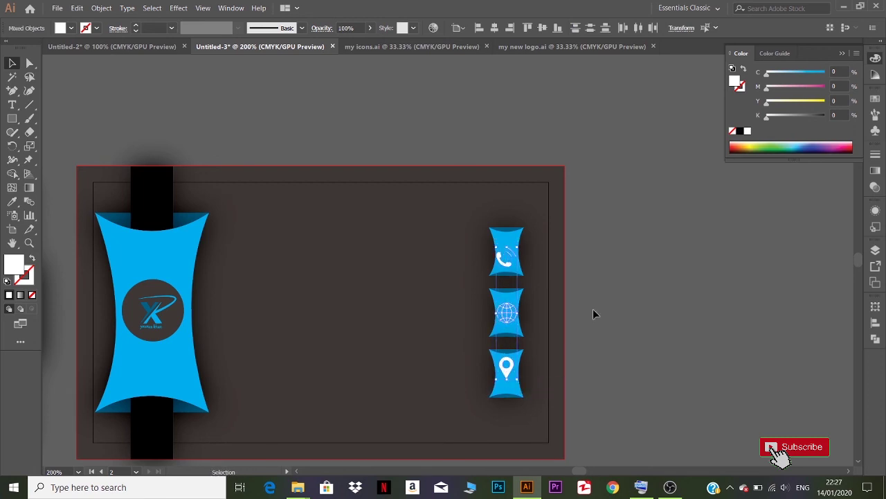
{"action": "left_click", "coordinate": [592, 310]}
{"action": "left_click_drag", "start_coordinate": [507, 264], "coordinate": [507, 258]}
{"action": "left_click_drag", "start_coordinate": [506, 374], "coordinate": [505, 382]}
{"action": "left_click", "coordinate": [506, 257], "text": "shift"}
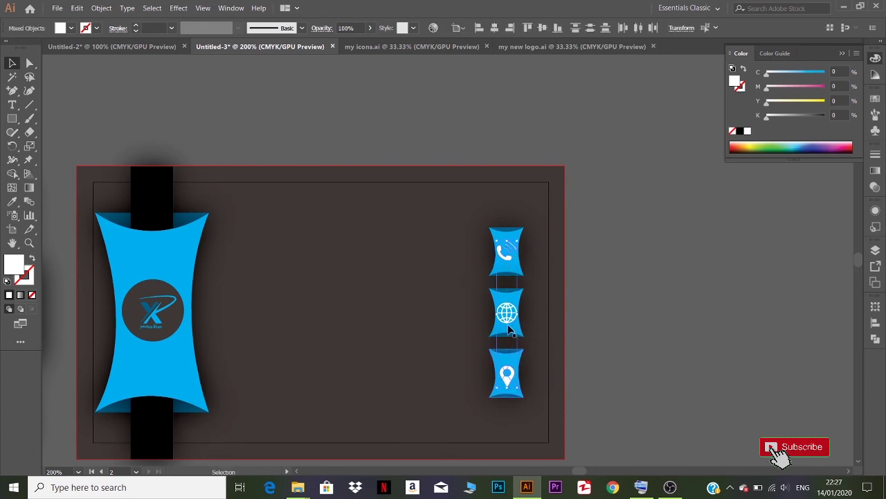
{"action": "left_click", "coordinate": [510, 321], "text": "shift"}
- Horizontally center the three icons on each other, aligning to the selection rather than the artboard
{"action": "left_click", "coordinate": [494, 28]}
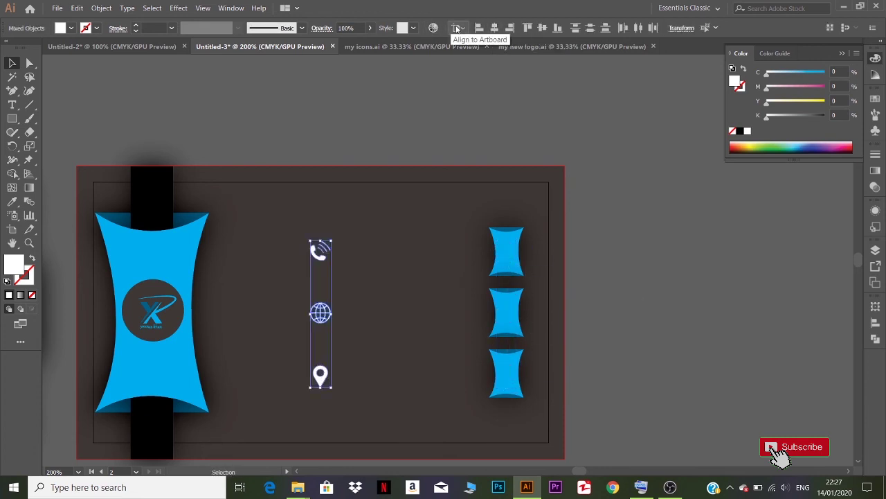
{"action": "key", "text": "ctrl+z"}
{"action": "left_click", "coordinate": [459, 29]}
{"action": "left_click", "coordinate": [489, 43]}
{"action": "left_click", "coordinate": [493, 30]}
{"action": "left_click", "coordinate": [573, 306]}
{"action": "scroll", "coordinate": [516, 341], "scroll_direction": "up", "scroll_amount": 3}
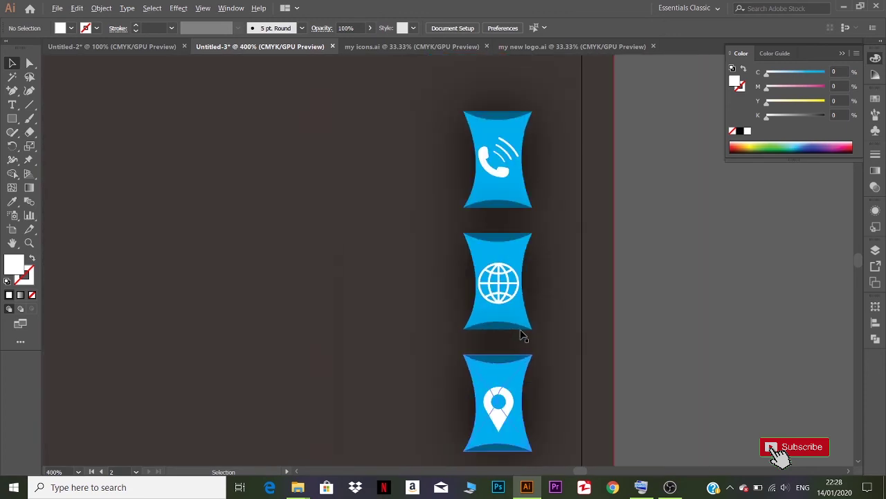
{"action": "scroll", "coordinate": [573, 312], "scroll_direction": "down", "scroll_amount": 4}
- Discard a first text attempt, then type the contact's phone number beside the top tab
{"action": "left_click", "coordinate": [12, 105]}
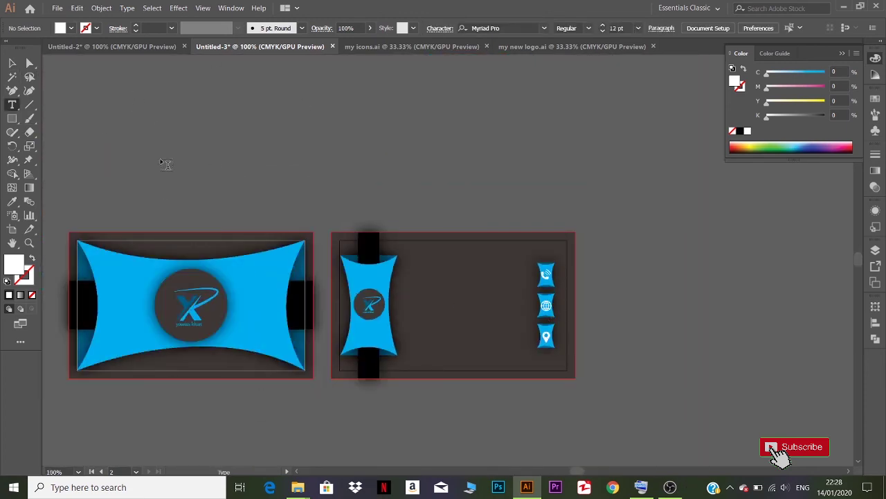
{"action": "left_click", "coordinate": [414, 271]}
{"action": "type", "text": "younas"}
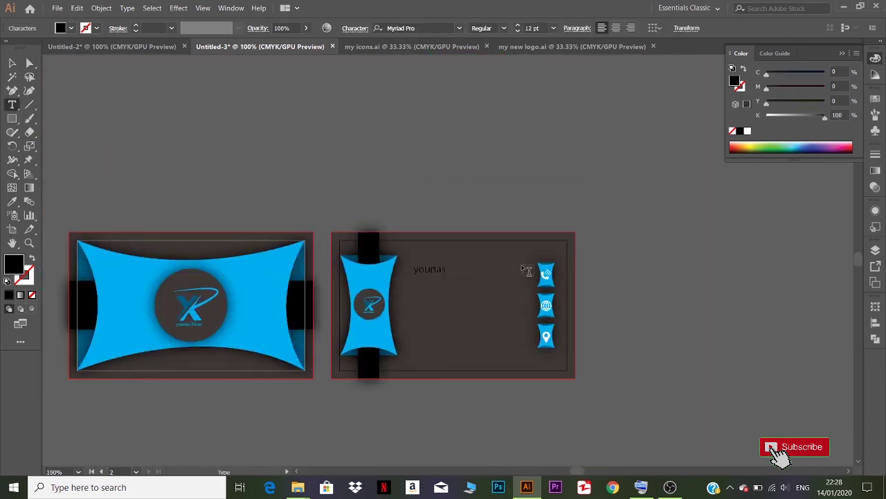
{"action": "type", "text": "7246"}
{"action": "key", "text": "BackSpace"}
{"action": "key", "text": "BackSpace"}
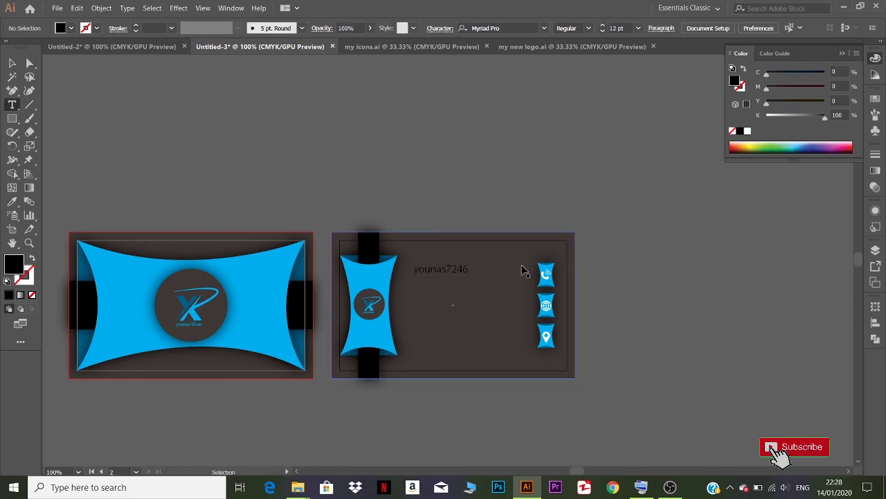
{"action": "key", "text": "BackSpace"}
{"action": "key", "text": "BackSpace"}
{"action": "key", "text": "BackSpace"}
{"action": "key", "text": "BackSpace"}
{"action": "key", "text": "BackSpace"}
{"action": "key", "text": "BackSpace"}
{"action": "key", "text": "BackSpace"}
{"action": "key", "text": "BackSpace"}
{"action": "scroll", "coordinate": [435, 256], "scroll_direction": "down", "scroll_amount": 1}
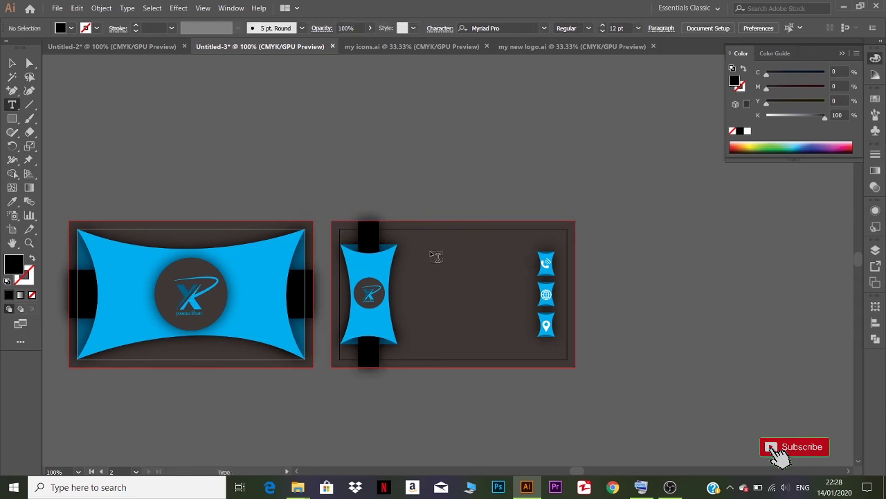
{"action": "key", "text": "Escape"}
{"action": "left_click", "coordinate": [12, 105]}
{"action": "left_click", "coordinate": [419, 255]}
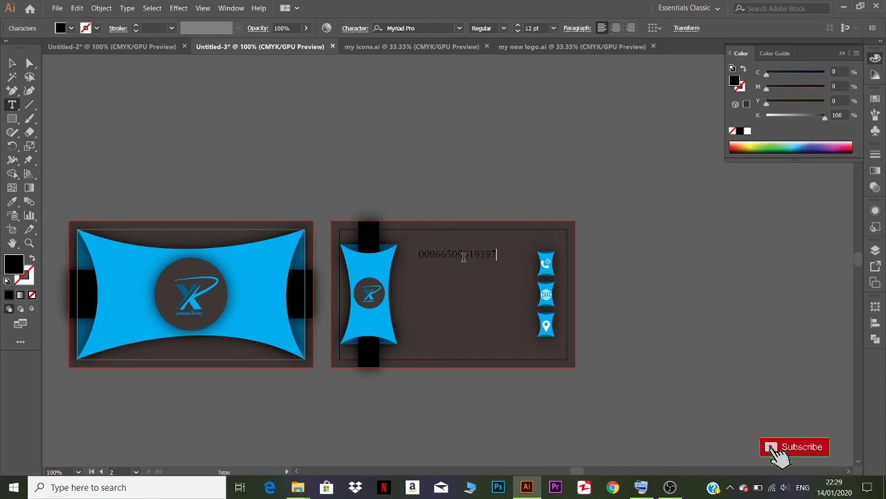
{"action": "key", "text": "Escape"}
- Duplicate the number line lower down for the e-mail, and drag out a placeholder text box
{"action": "left_click_drag", "start_coordinate": [461, 258], "coordinate": [422, 295]}
{"action": "double_click", "coordinate": [461, 299]}
{"action": "key", "text": "BackSpace"}
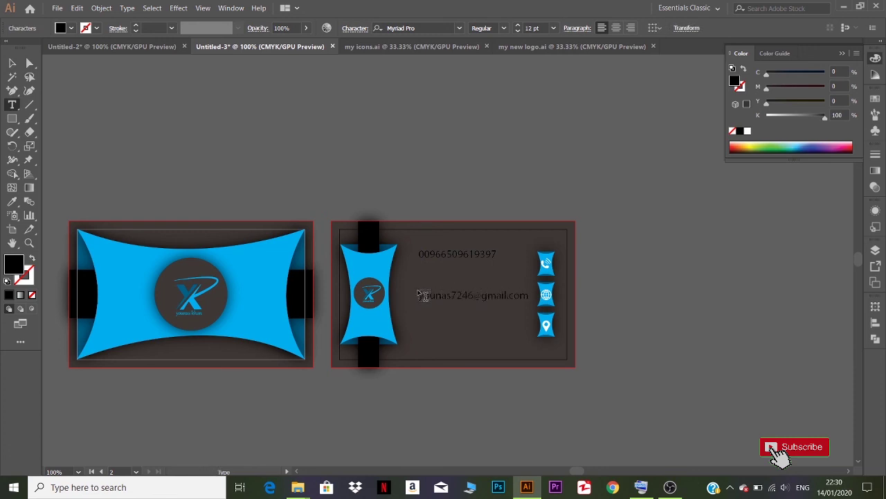
{"action": "left_click_drag", "start_coordinate": [426, 183], "coordinate": [450, 167]}
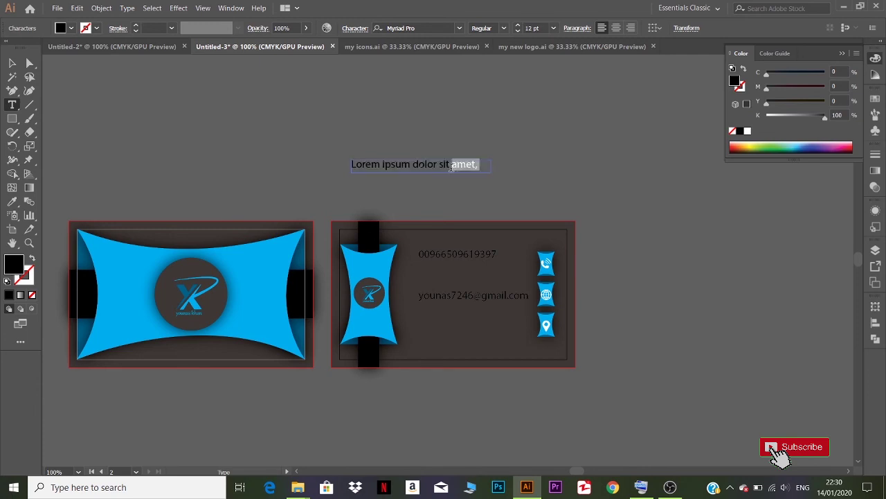
- Move the Lorem ipsum text below the e-mail line and shift the phone number down slightly
{"action": "left_click", "coordinate": [11, 63]}
{"action": "left_click_drag", "start_coordinate": [391, 166], "coordinate": [462, 326]}
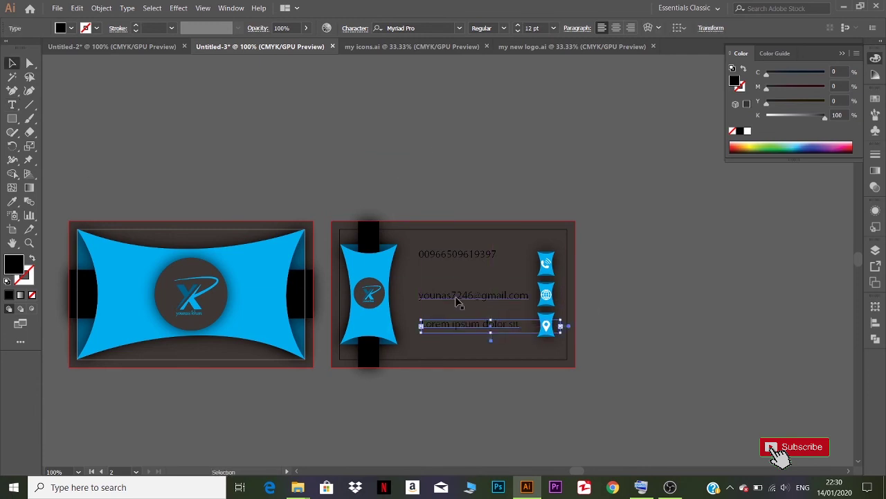
{"action": "left_click", "coordinate": [458, 297], "text": "shift"}
{"action": "left_click", "coordinate": [462, 255], "text": "shift"}
{"action": "left_click", "coordinate": [589, 184]}
{"action": "left_click_drag", "start_coordinate": [457, 256], "coordinate": [456, 269]}
{"action": "left_click", "coordinate": [458, 298], "text": "shift"}
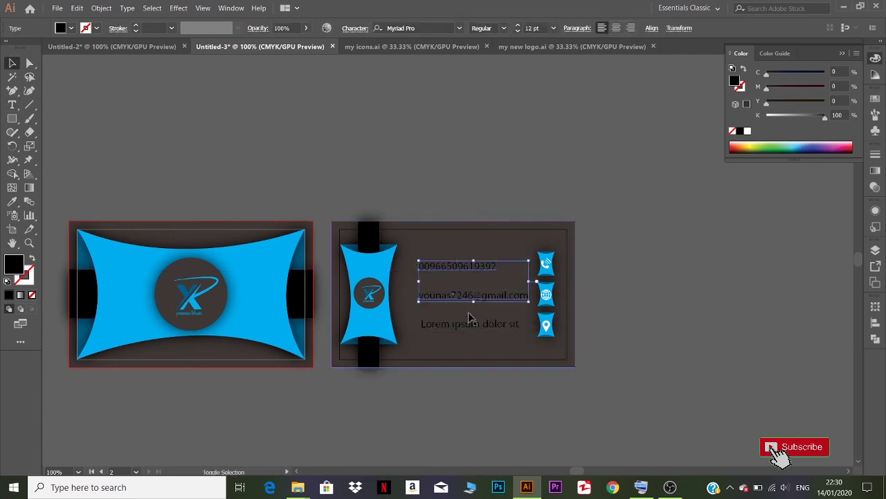
{"action": "left_click", "coordinate": [468, 325], "text": "shift"}
- Left-align the phone, e-mail and Lorem ipsum lines using the Align panel
{"action": "left_click", "coordinate": [631, 29]}
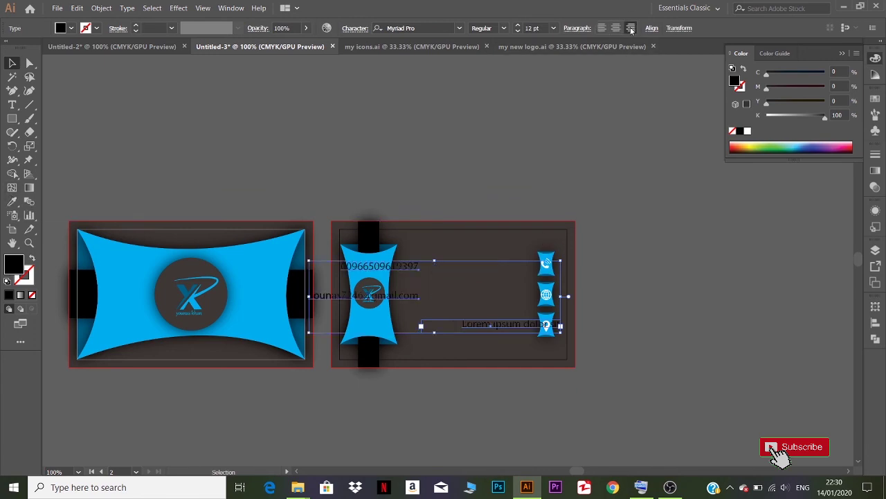
{"action": "key", "text": "ctrl+z"}
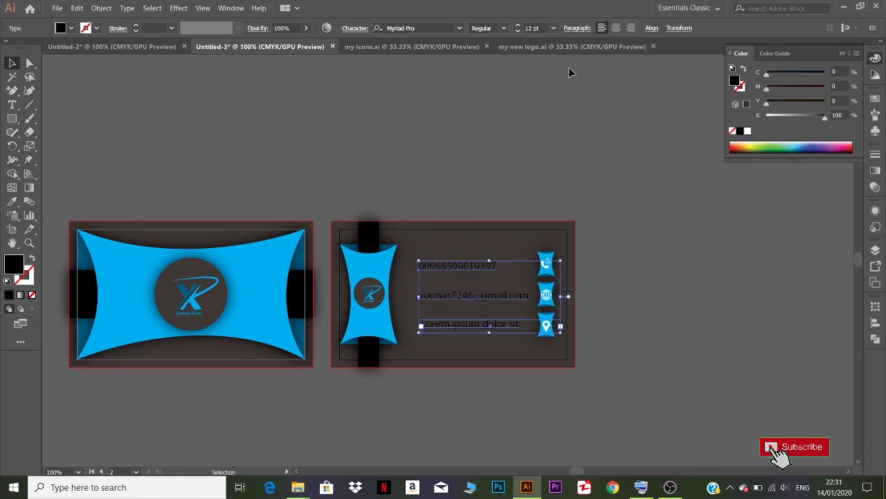
{"action": "left_click", "coordinate": [876, 323]}
{"action": "left_click", "coordinate": [784, 334]}
{"action": "left_click", "coordinate": [741, 337]}
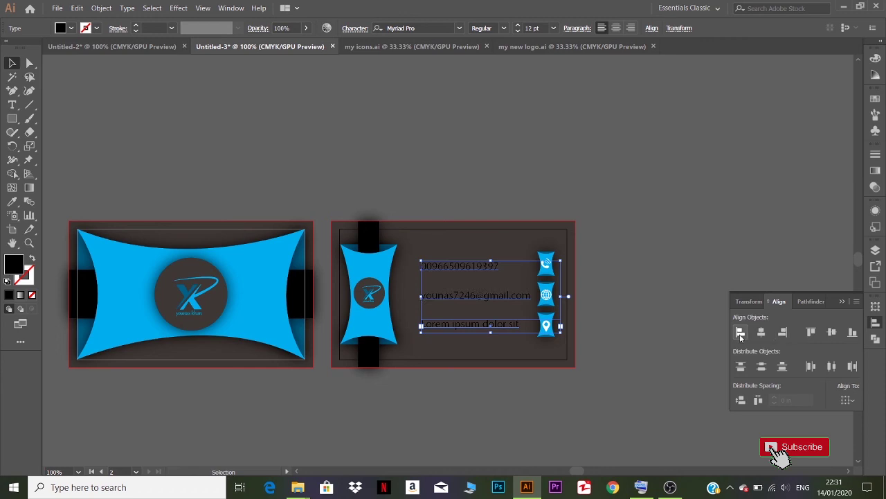
{"action": "left_click", "coordinate": [661, 309]}
- Set the fill of all three contact lines to white (ffffff)
{"action": "left_click", "coordinate": [489, 265]}
{"action": "left_click", "coordinate": [486, 298], "text": "shift"}
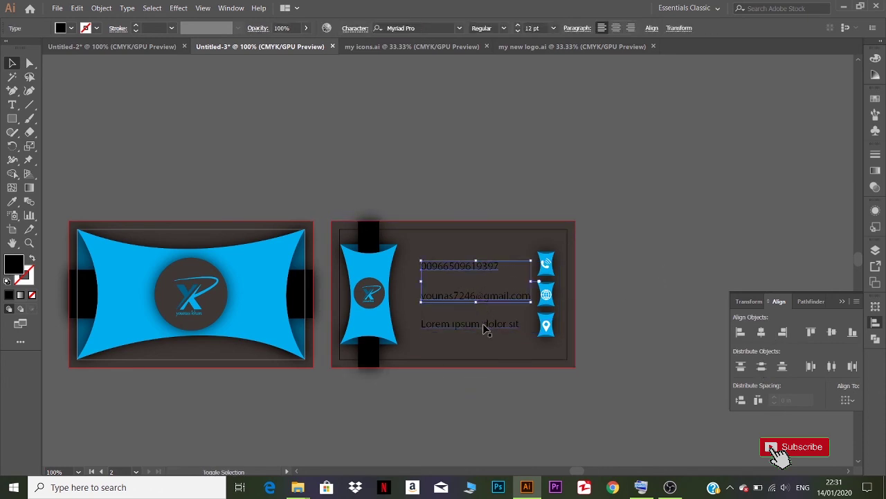
{"action": "left_click", "coordinate": [484, 329], "text": "shift"}
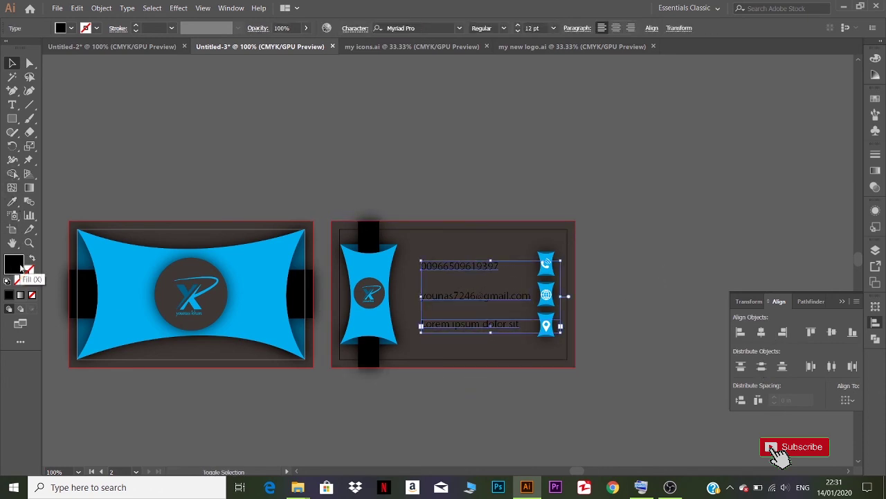
{"action": "double_click", "coordinate": [21, 266]}
{"action": "type", "text": "ffffff"}
{"action": "left_click", "coordinate": [762, 259]}
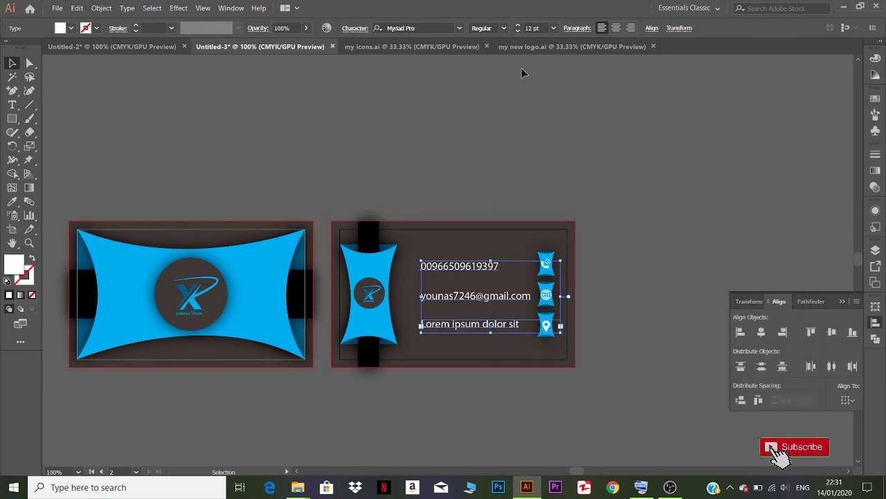
- Change the contact lines to Nexa Bold at 10 pt
{"action": "left_click", "coordinate": [516, 31]}
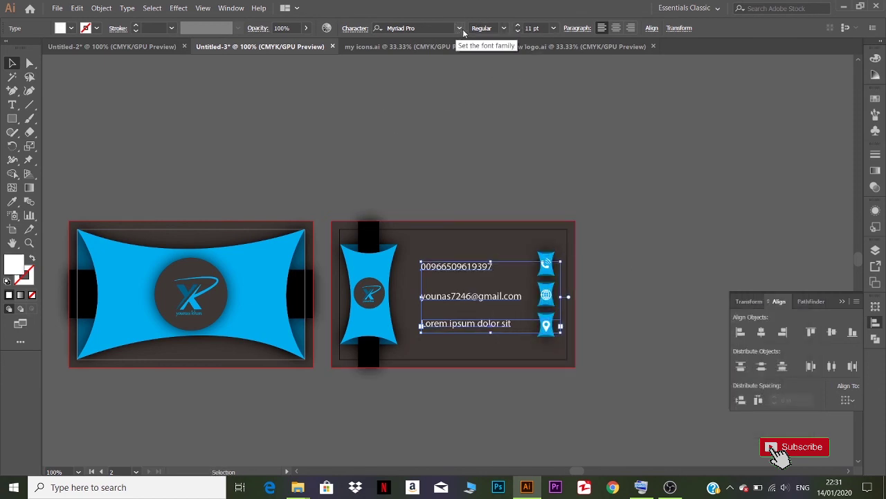
{"action": "left_click", "coordinate": [459, 28]}
{"action": "left_click", "coordinate": [425, 126]}
{"action": "left_click", "coordinate": [518, 32]}
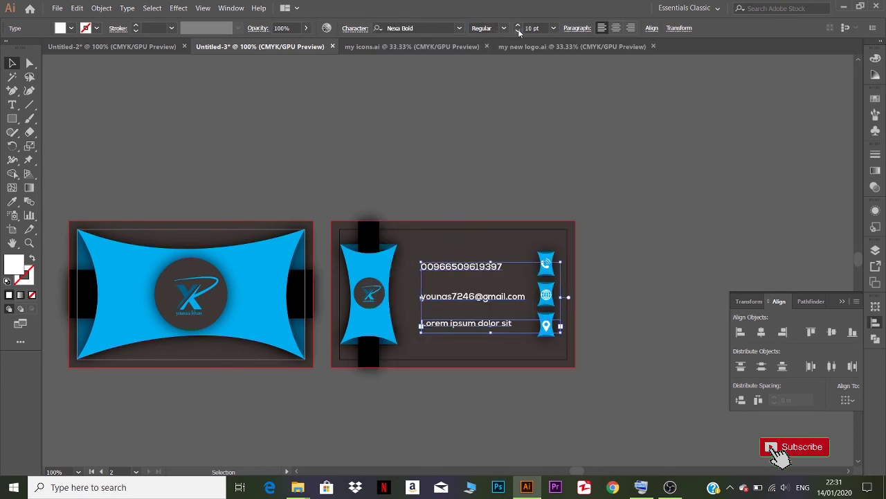
{"action": "left_click", "coordinate": [533, 130]}
{"action": "scroll", "coordinate": [534, 337], "scroll_direction": "up", "scroll_amount": 1}
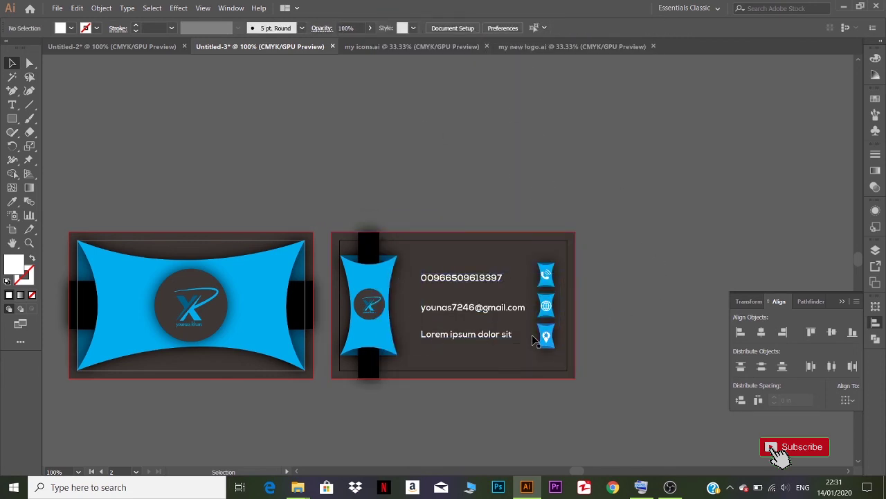
{"action": "scroll", "coordinate": [536, 337], "scroll_direction": "down", "scroll_amount": 1}
{"action": "scroll", "coordinate": [536, 336], "scroll_direction": "up", "scroll_amount": 1}
{"action": "scroll", "coordinate": [536, 337], "scroll_direction": "down", "scroll_amount": 1}
- Collapse the Align panel and pan to show the front and back cards side by side
{"action": "left_click", "coordinate": [843, 302]}
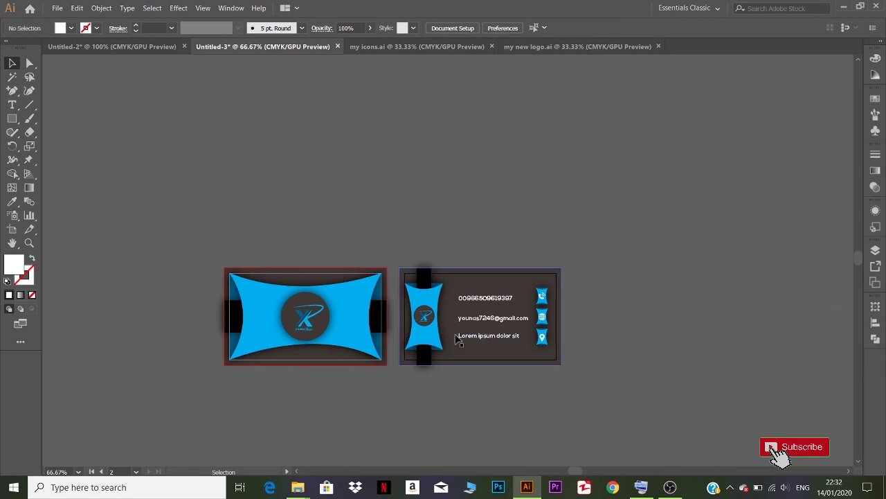
{"action": "left_click_drag", "start_coordinate": [579, 356], "coordinate": [603, 314]}
{"action": "scroll", "coordinate": [611, 312], "scroll_direction": "up", "scroll_amount": 1}
{"action": "scroll", "coordinate": [610, 317], "scroll_direction": "down", "scroll_amount": 1}
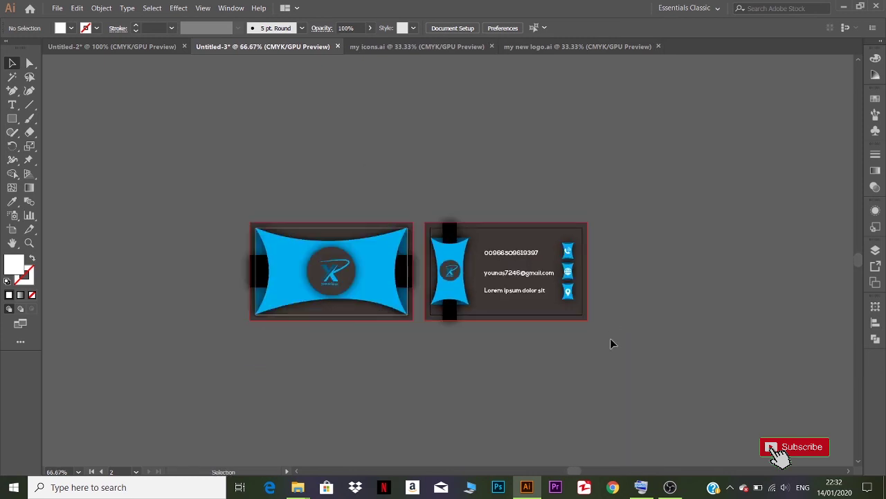